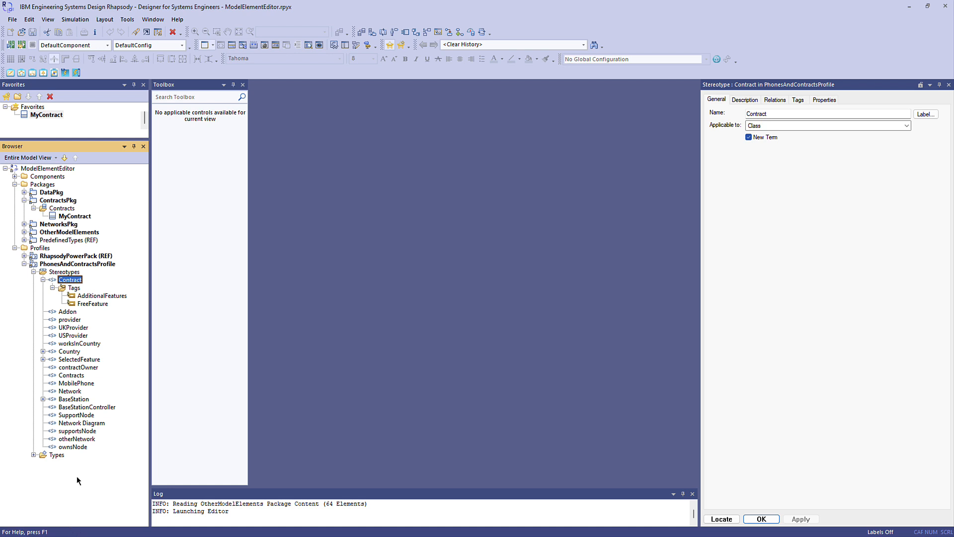
Open MyContract in the Power Pack Model Element Editor to examine its tag fields, and close the editor
click(46, 114)
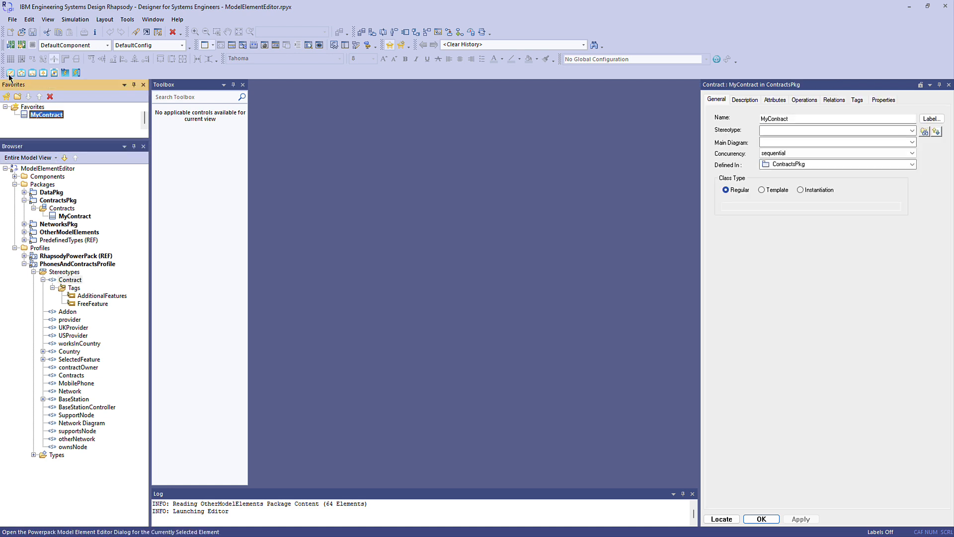
click(10, 74)
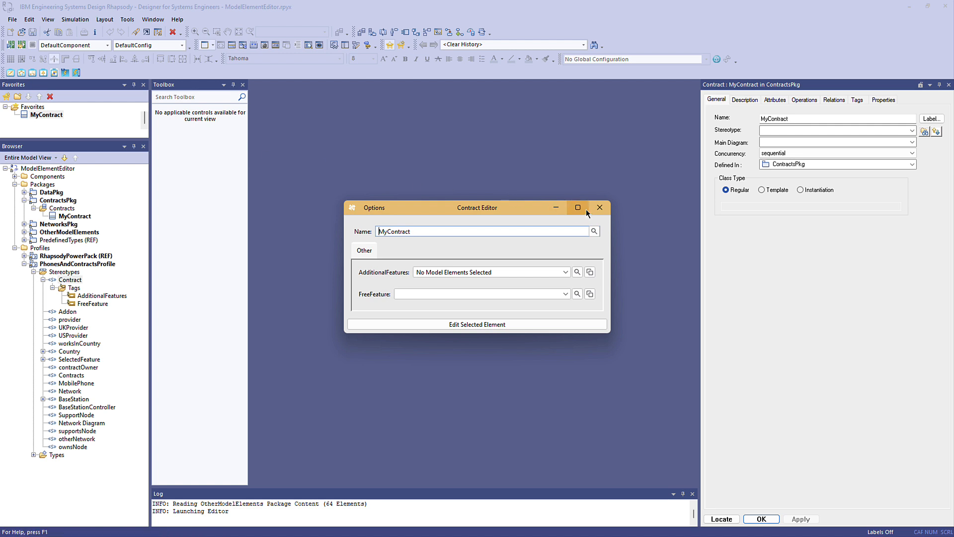
click(600, 208)
Display the Model Element Editor properties of the ModelElementEditor project
click(68, 168)
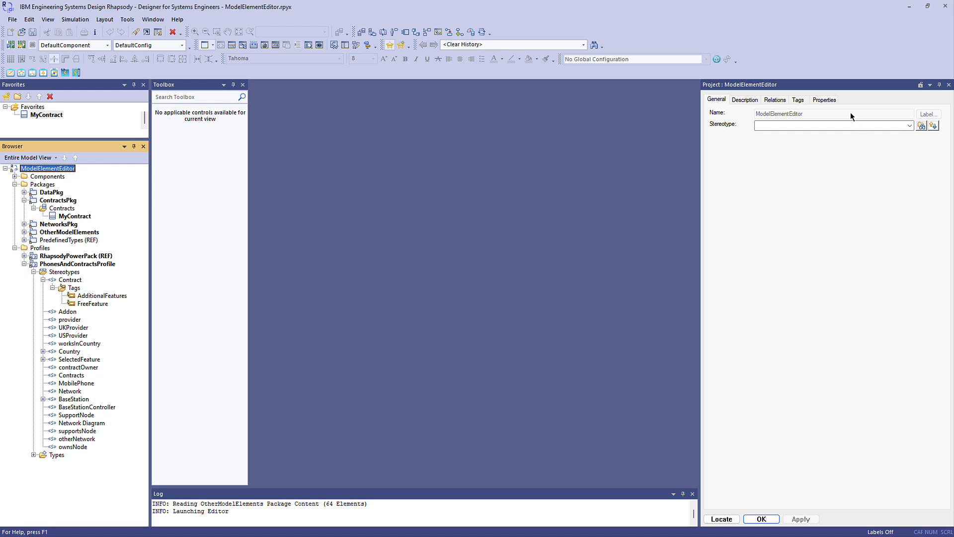
click(825, 99)
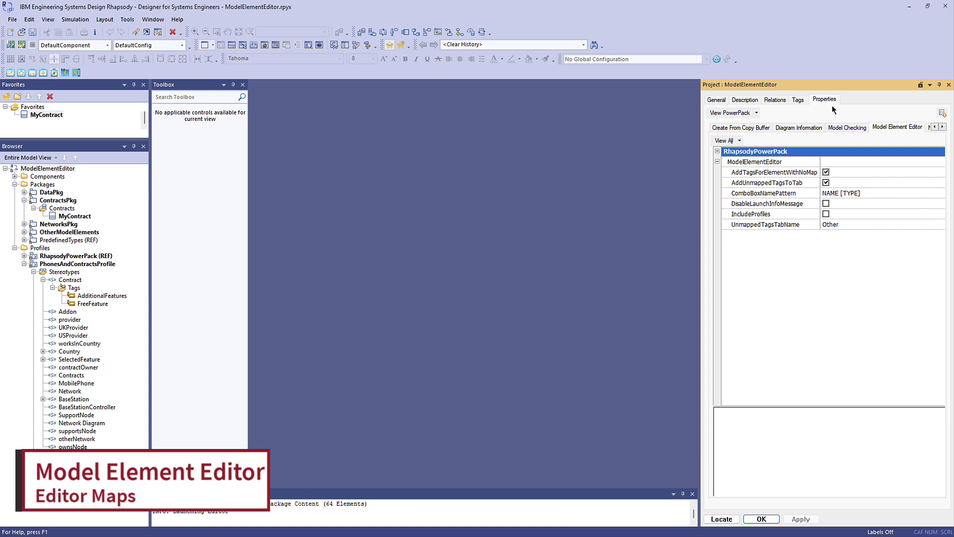
Add an Editor Configuration Package named Maps to the ModelElementEditor project
right_click(72, 170)
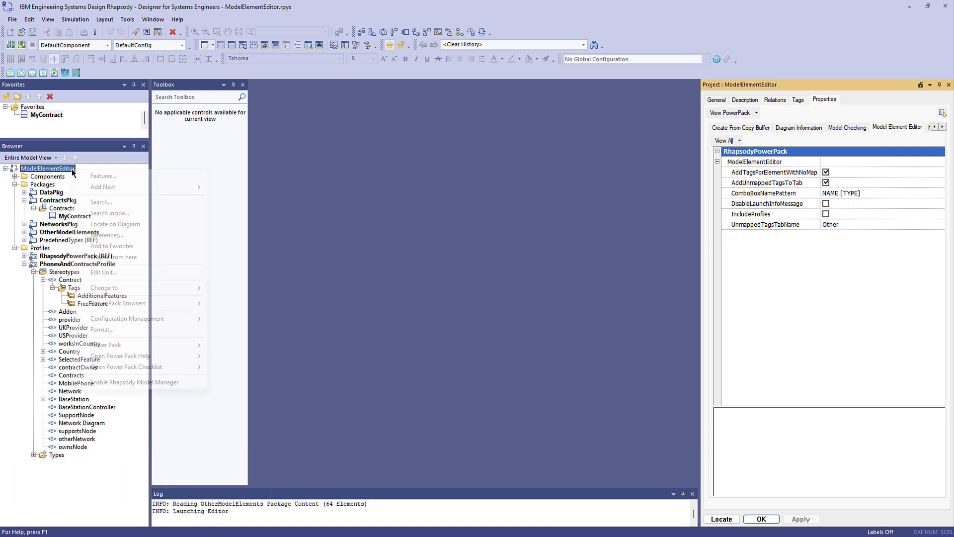
mouse_move(104, 189)
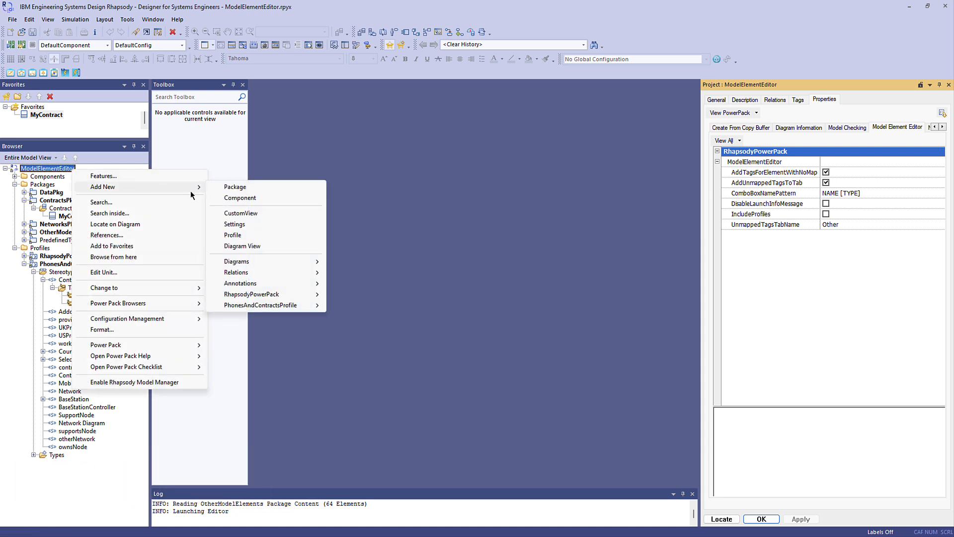
mouse_move(313, 293)
click(347, 305)
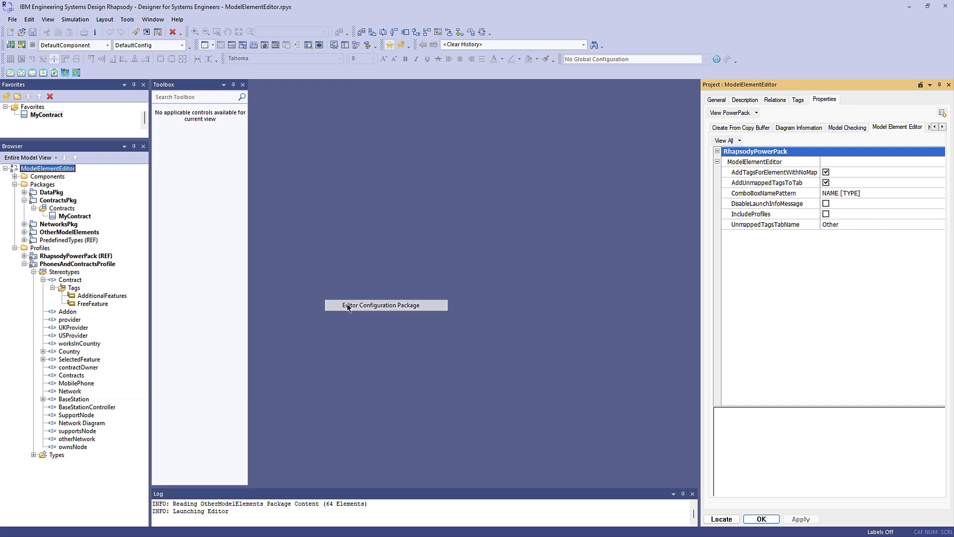
text(Maps)
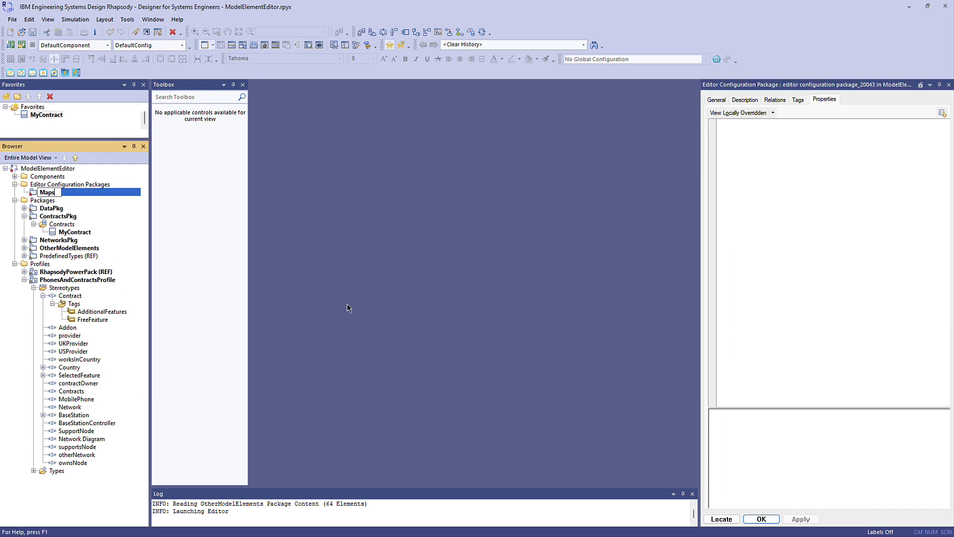
key(Return)
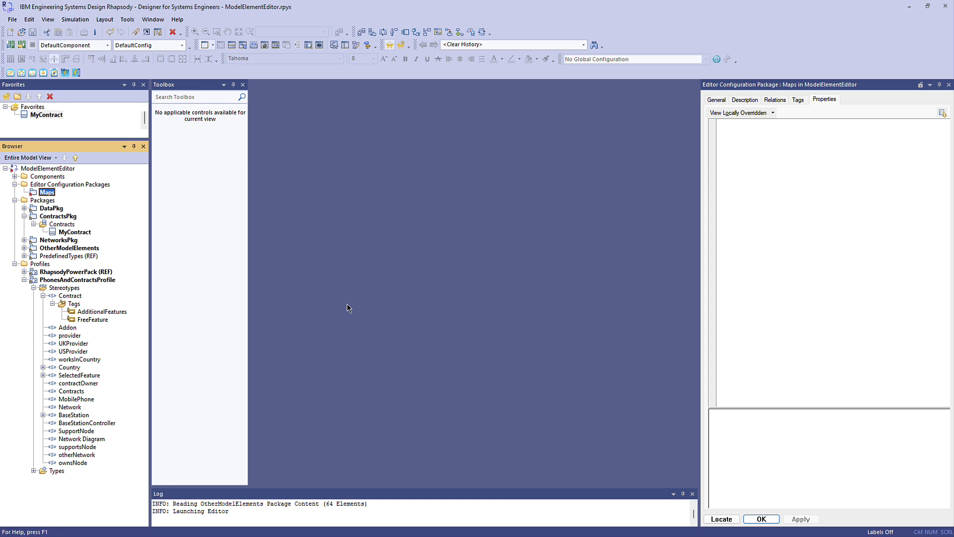
Create an Editor Diagram named Telcom Map in the Maps package
right_click(47, 192)
mouse_move(83, 219)
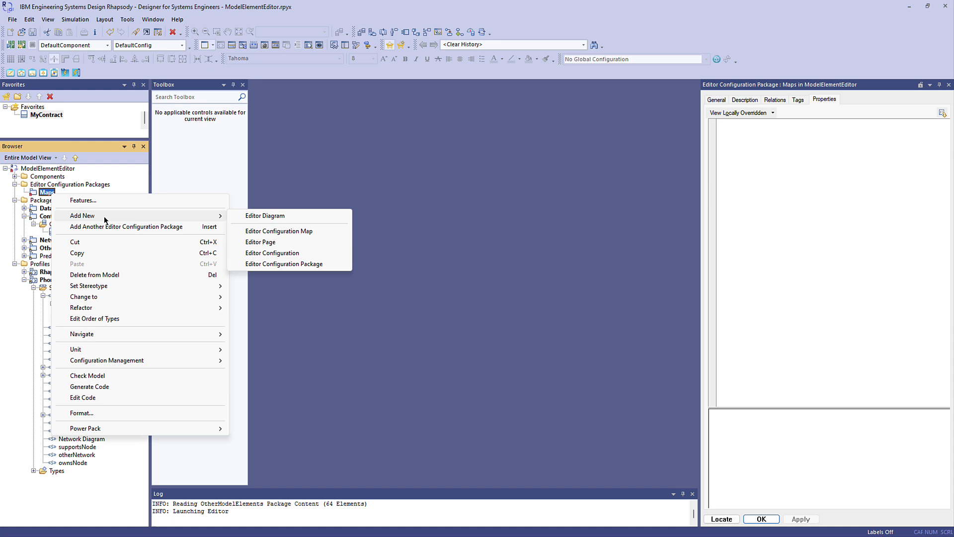
click(246, 214)
text(Feature Map)
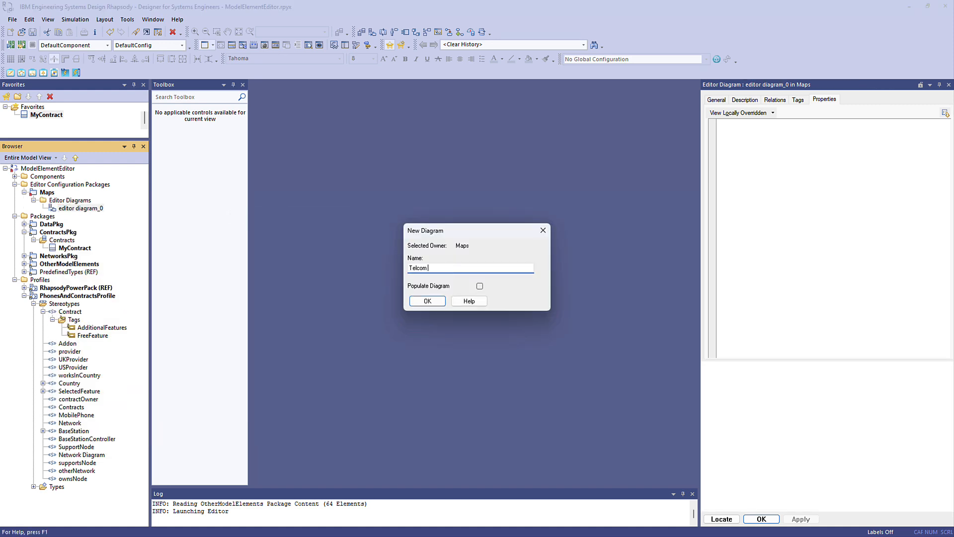
key(Return)
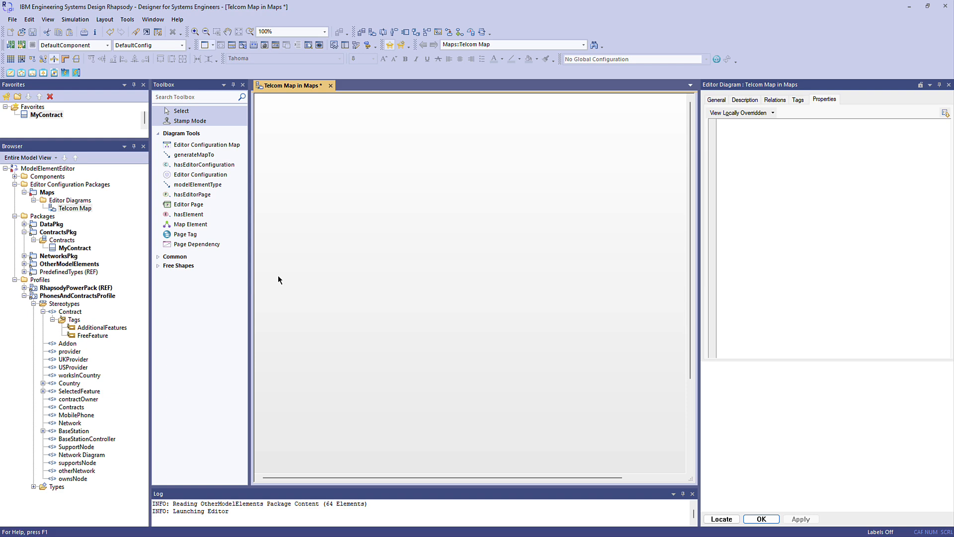
Place an Editor Configuration Map named Telcom Map near the upper left of the diagram
click(216, 145)
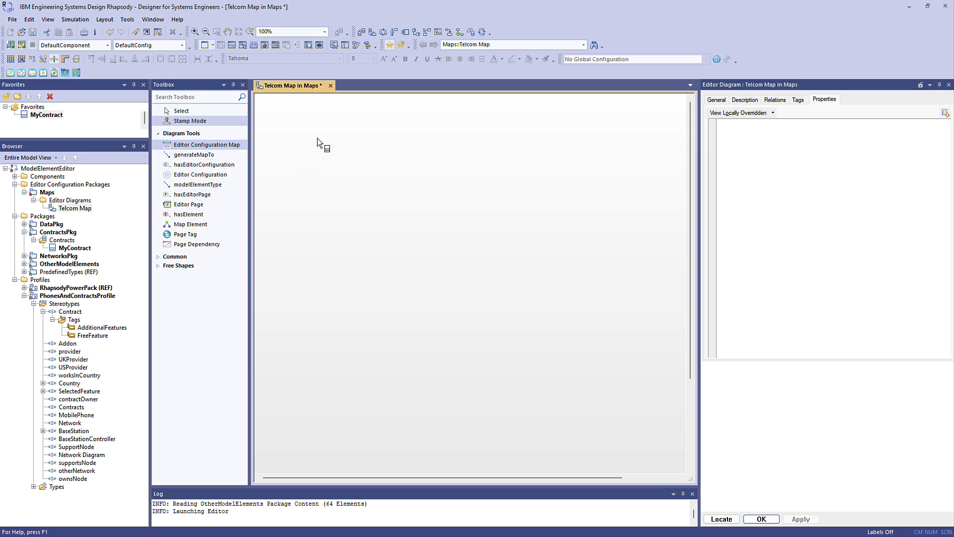
click(317, 138)
text(Telco)
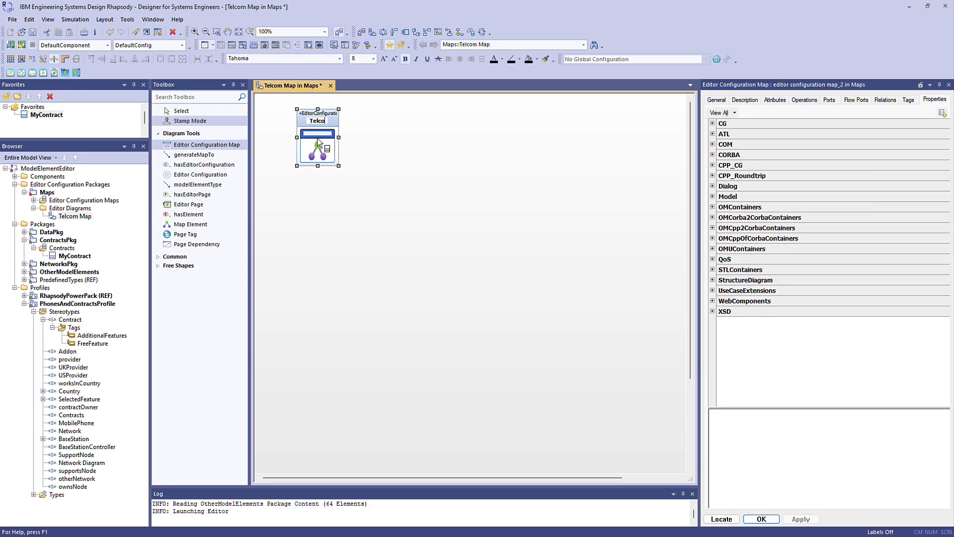
text(m Map)
key(Return)
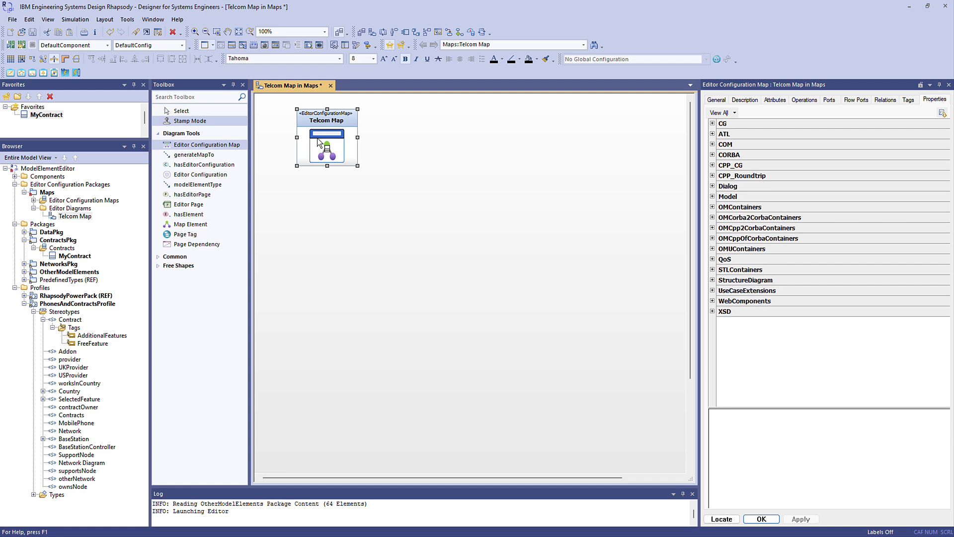
Add PhonesAndContractsProfile to the diagram beside the Telcom Map element and draw a generateMapTo dependency from the map to it
drag(84, 304, 480, 131)
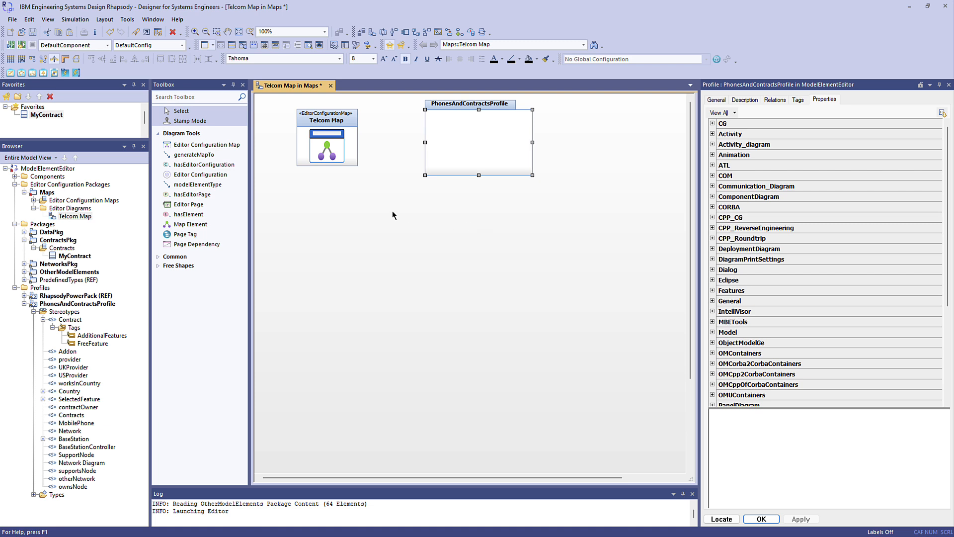
click(204, 155)
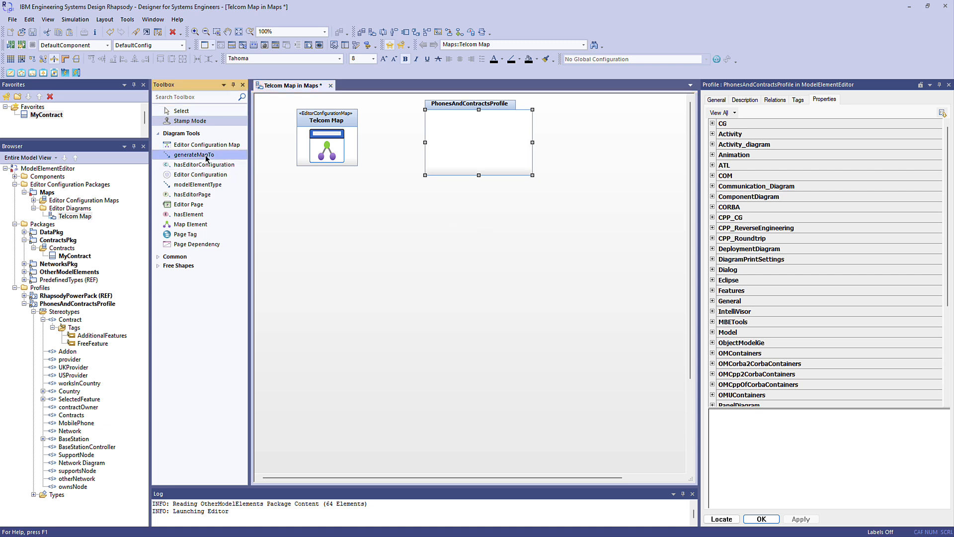
click(354, 142)
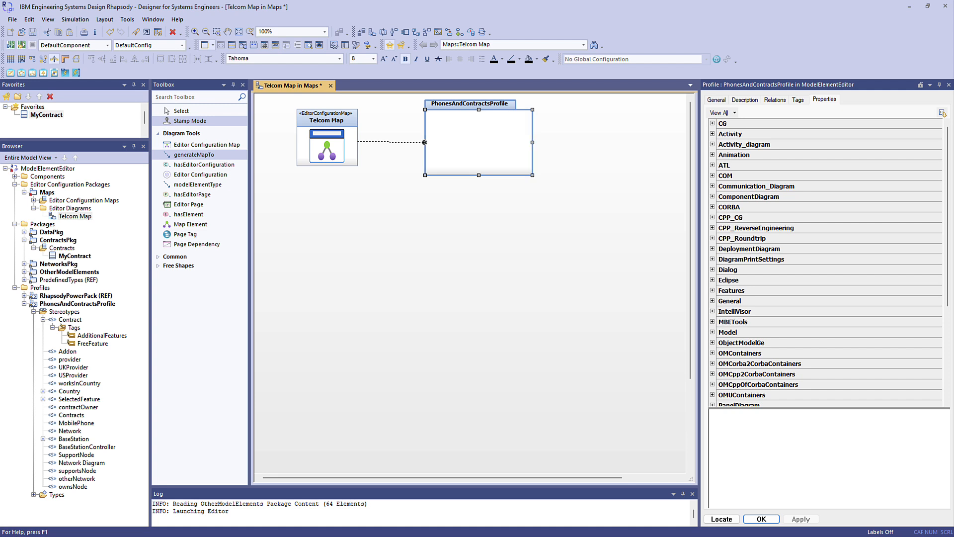
click(425, 143)
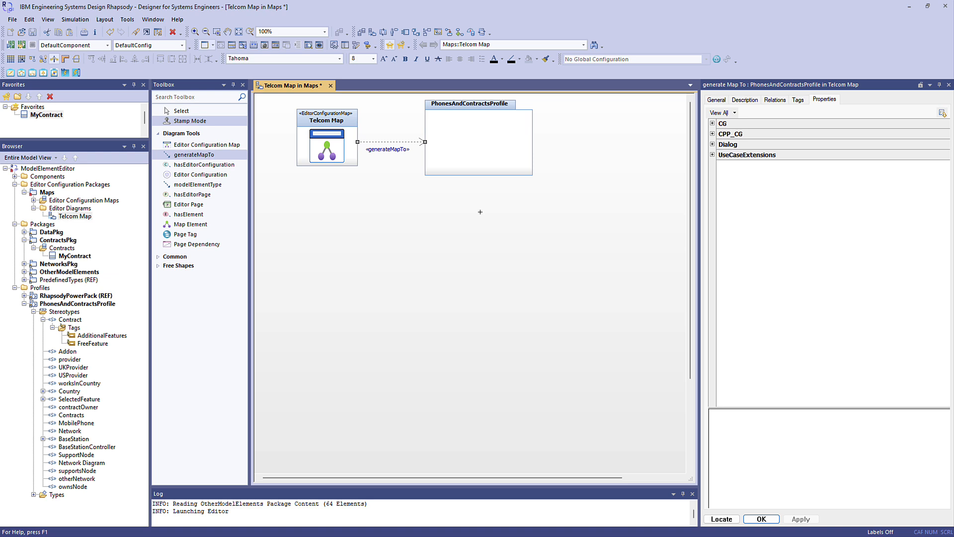
Place an Editor Configuration named Contract Editor on the diagram, aligned below the Telcom Map element
click(200, 174)
click(330, 228)
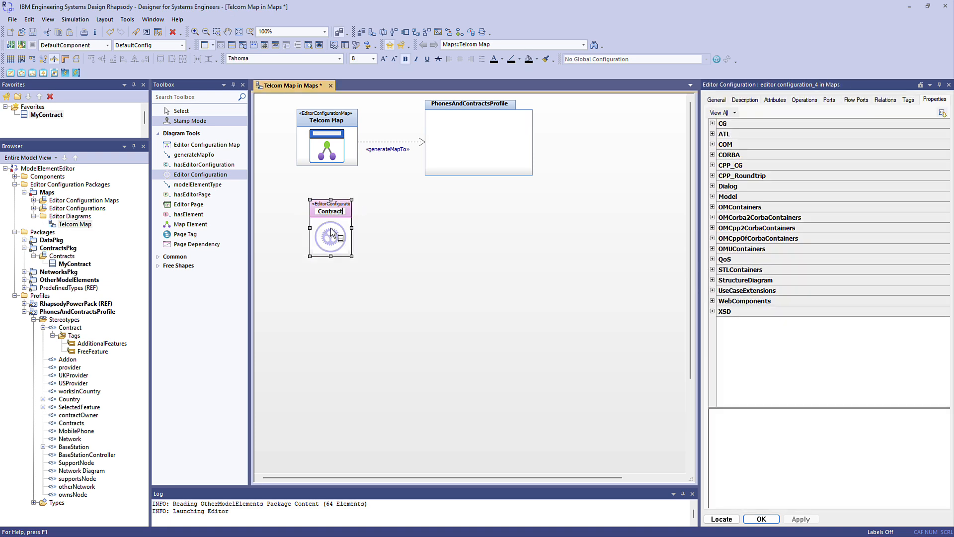
text(Contract Editor)
key(Return)
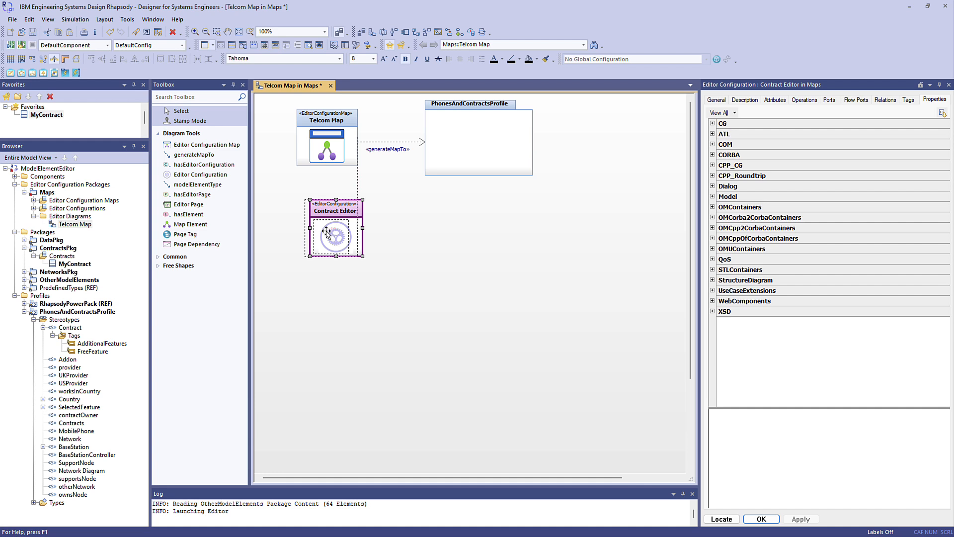
drag(330, 234, 325, 234)
Draw a hasEditorConfiguration dependency from the Telcom Map element to Contract Editor
click(204, 164)
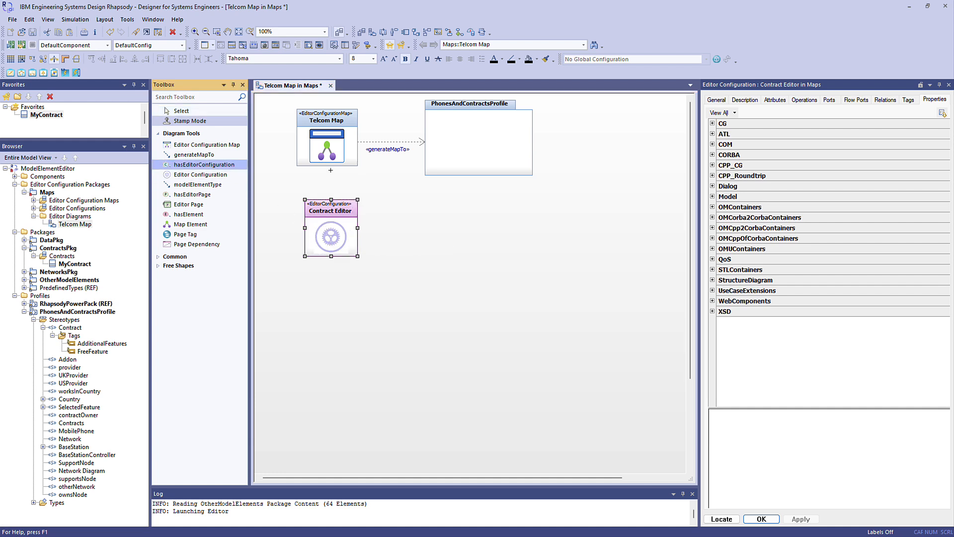
click(328, 165)
click(330, 209)
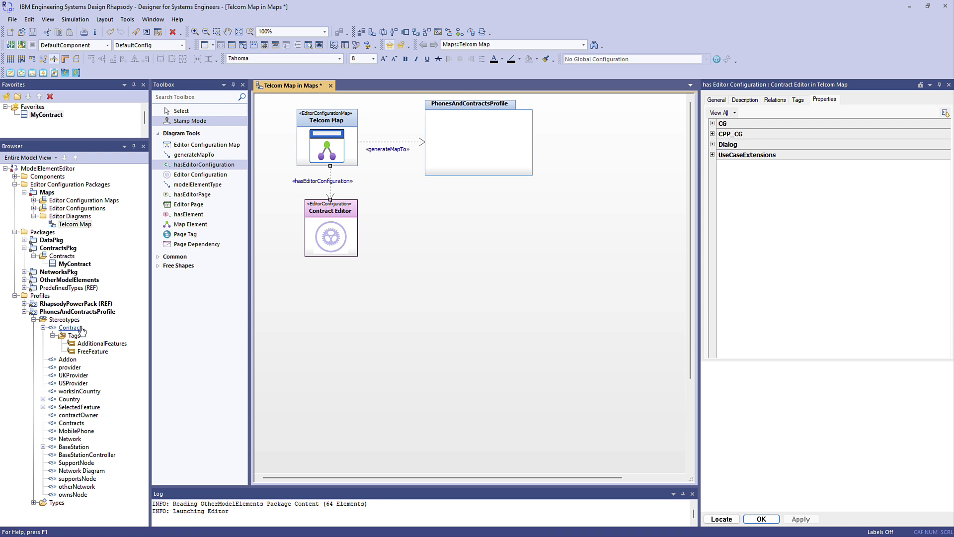
Add the Contract stereotype to the right of Contract Editor and draw a modelElementType dependency from Contract Editor to it
drag(74, 224, 450, 233)
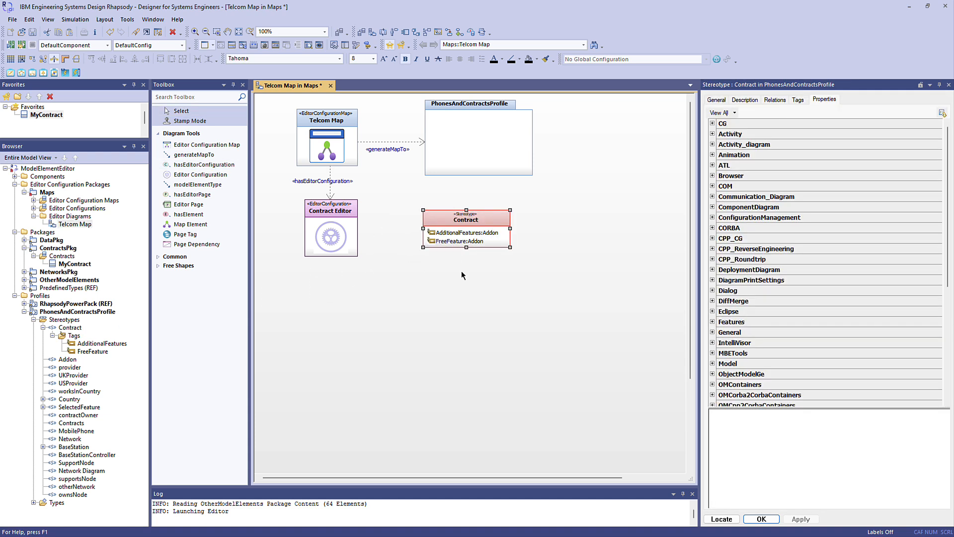
click(198, 185)
click(354, 231)
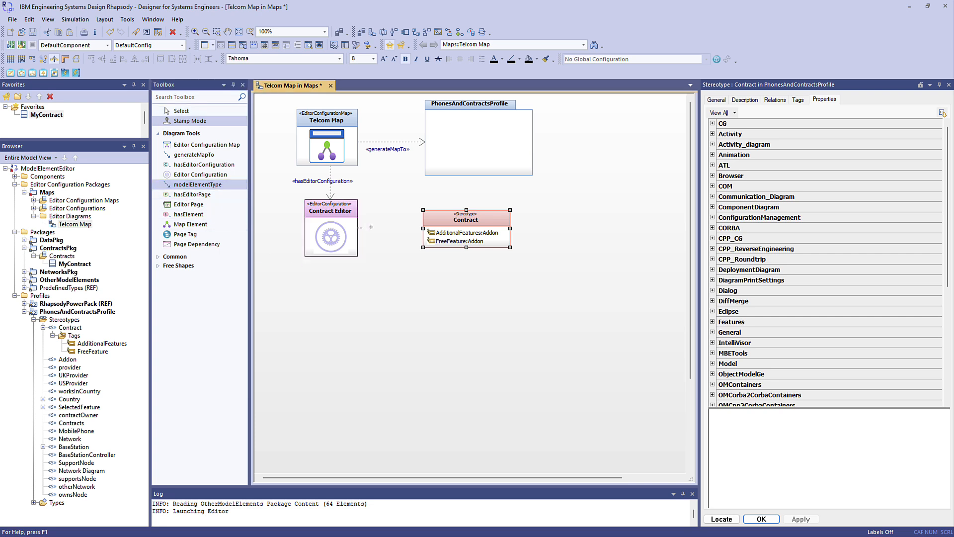
click(422, 228)
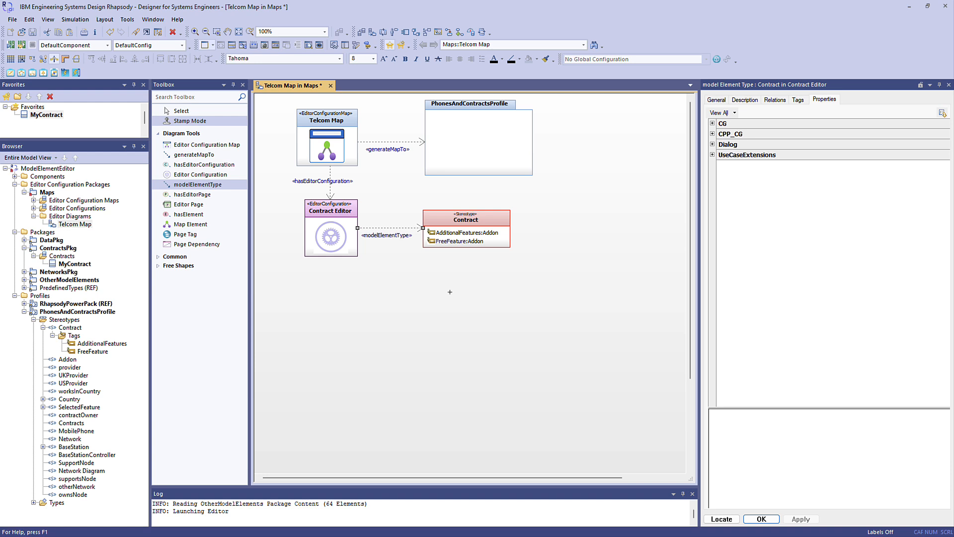
Add the Contract stereotype's FreeFeature tag below Contract Editor and draw a hasElement link from Contract Editor to the tag
drag(92, 351, 368, 312)
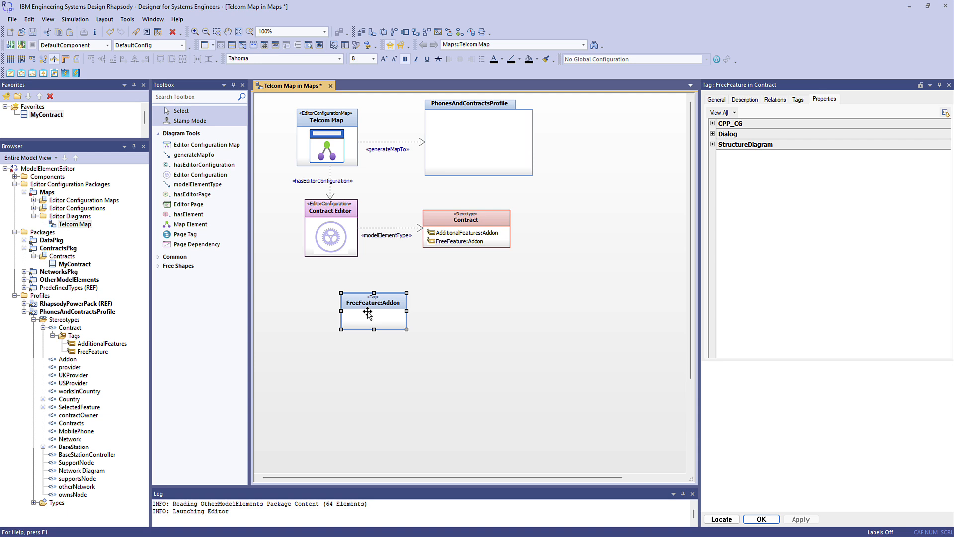
click(192, 214)
click(330, 253)
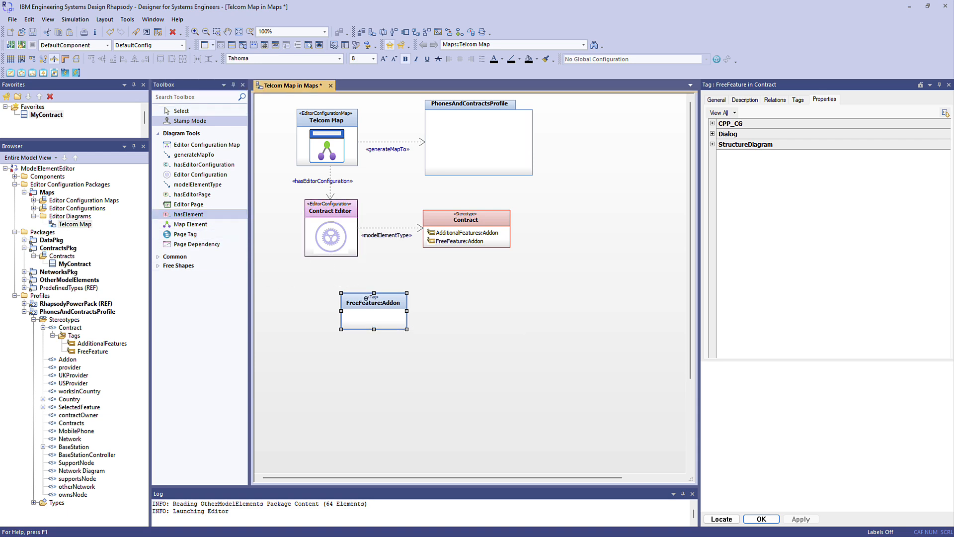
click(368, 305)
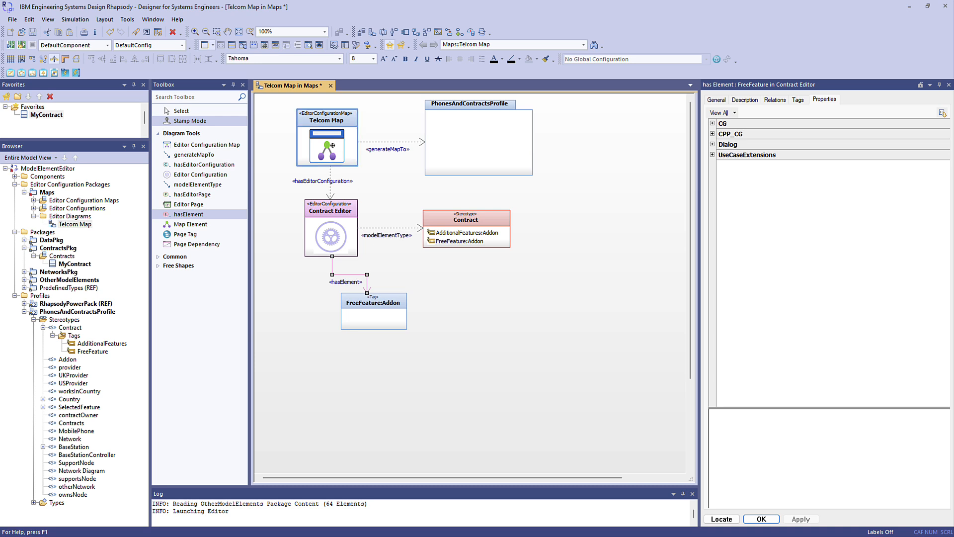
Apply the Telcom Map editor map with the Power Pack Model Element Editor's Apply Map command
right_click(333, 145)
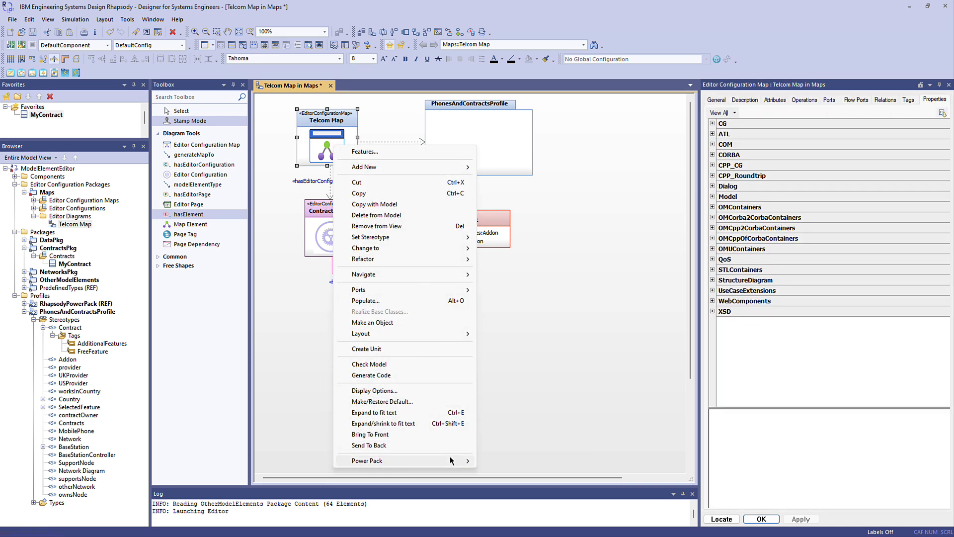
mouse_move(450, 460)
mouse_move(548, 518)
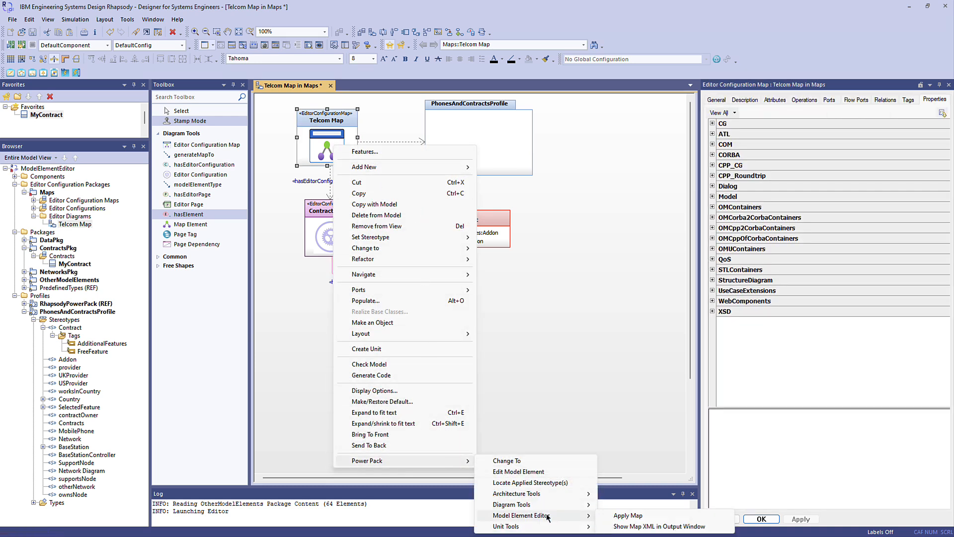
click(626, 513)
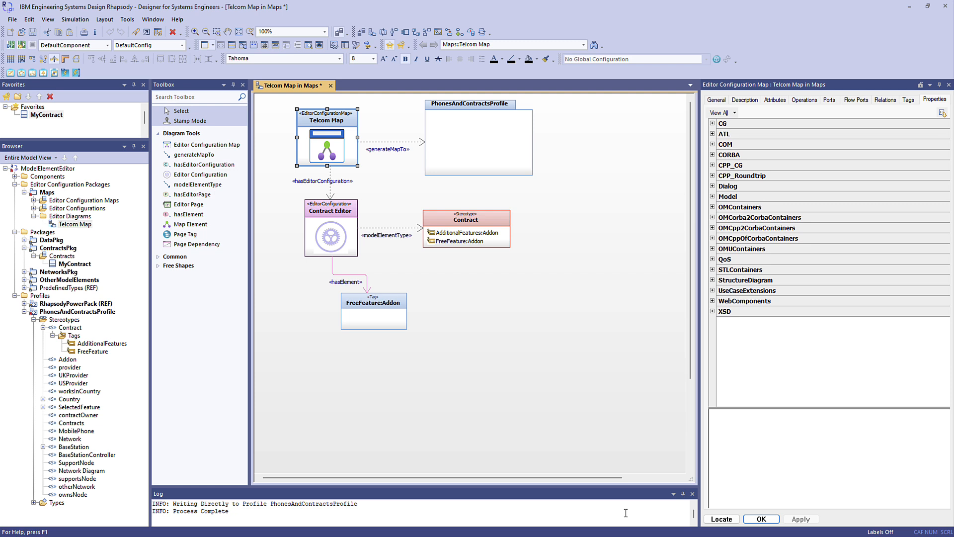
Inspect the locally overridden ElementMap property of PhonesAndContractsProfile in the text editor and close it without changes
click(531, 149)
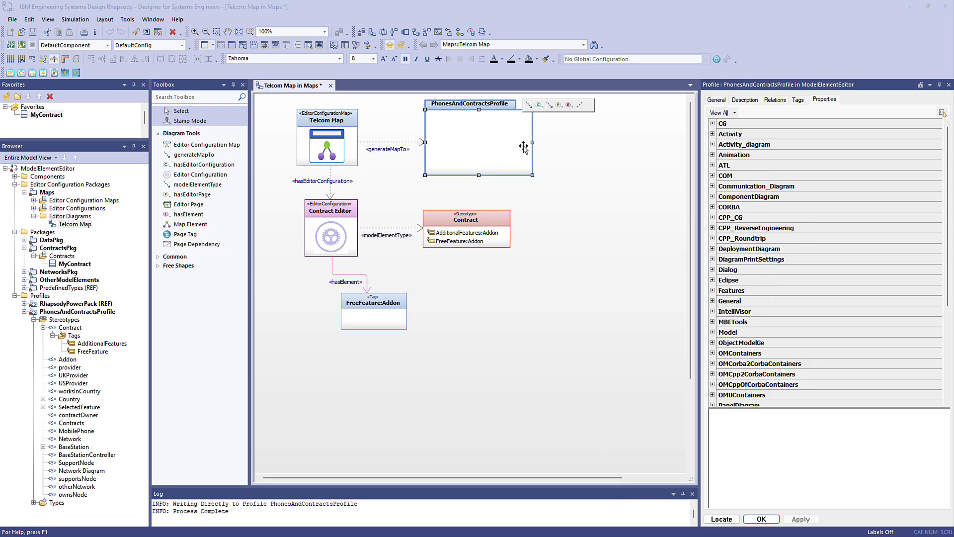
click(735, 112)
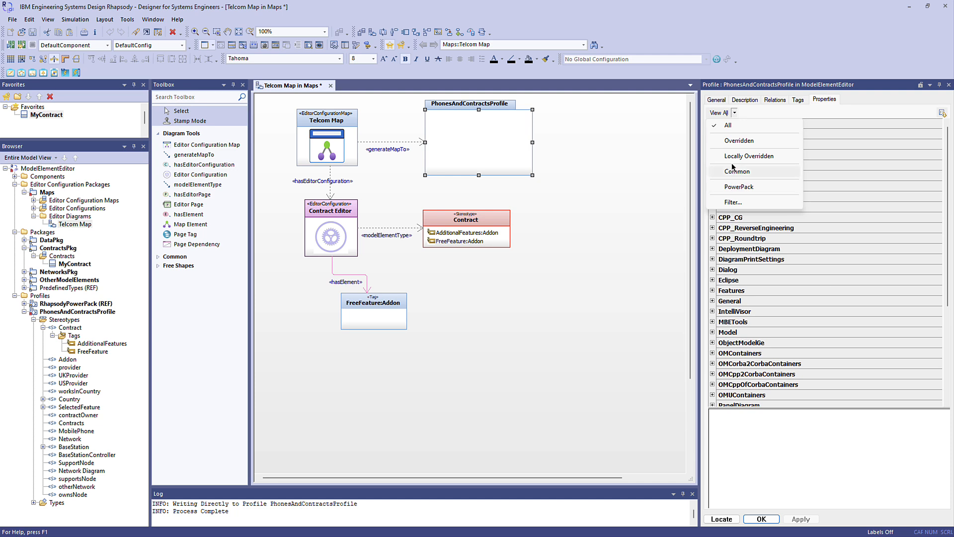
click(734, 157)
click(934, 148)
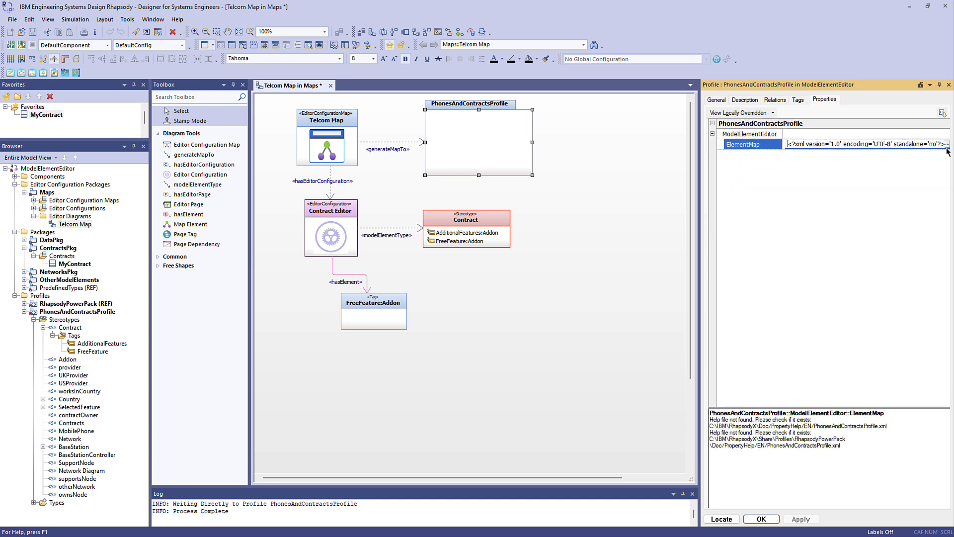
click(948, 145)
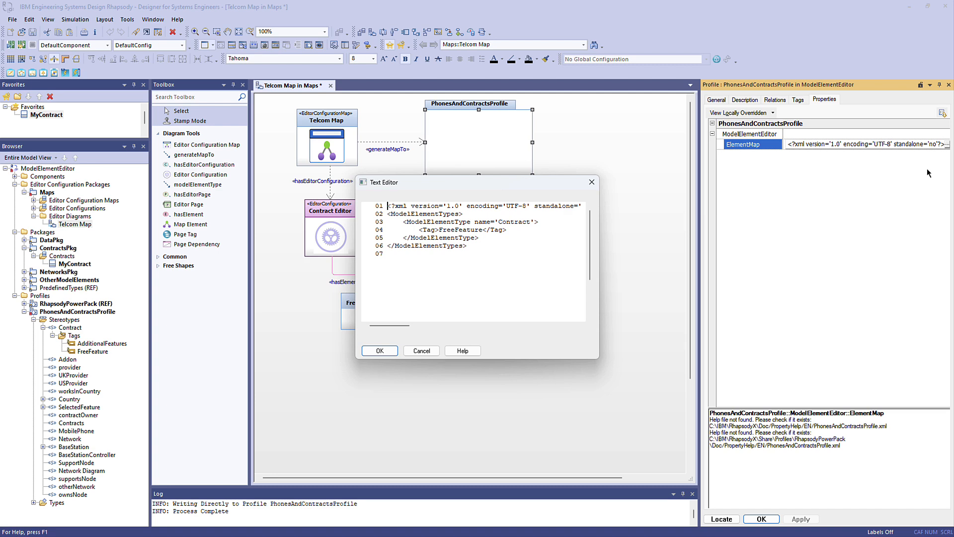
click(434, 351)
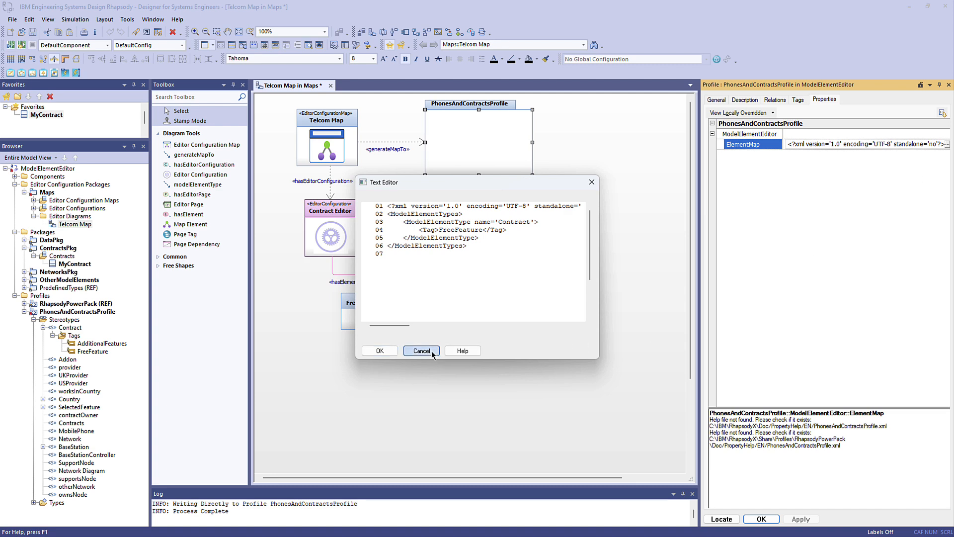
Open MyContract in the Power Pack Model Element Editor to review its tag fields, then close the editor
click(47, 115)
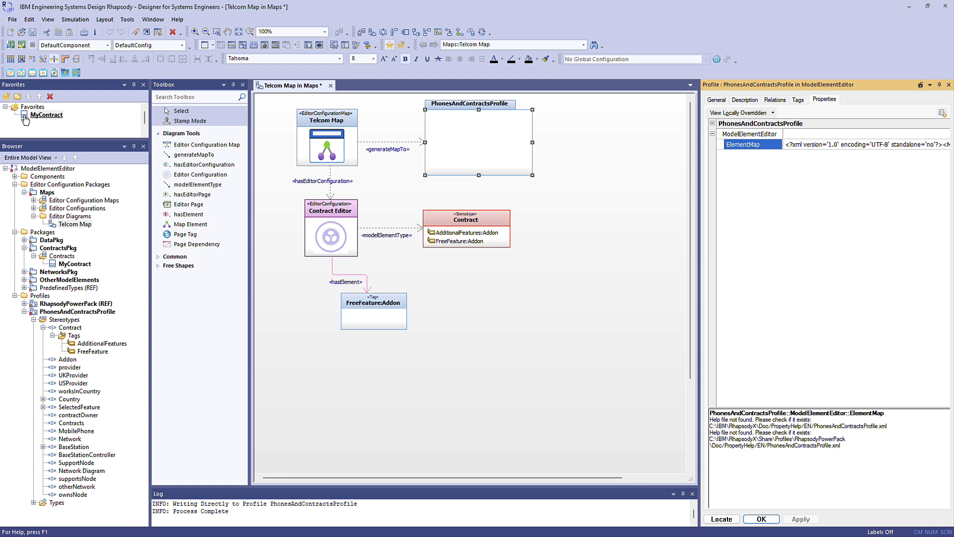
click(11, 74)
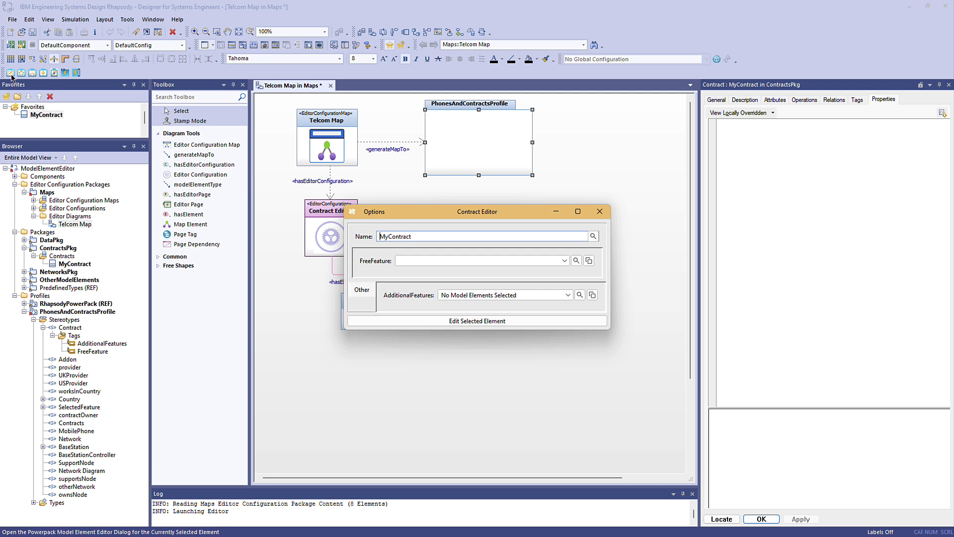
click(596, 212)
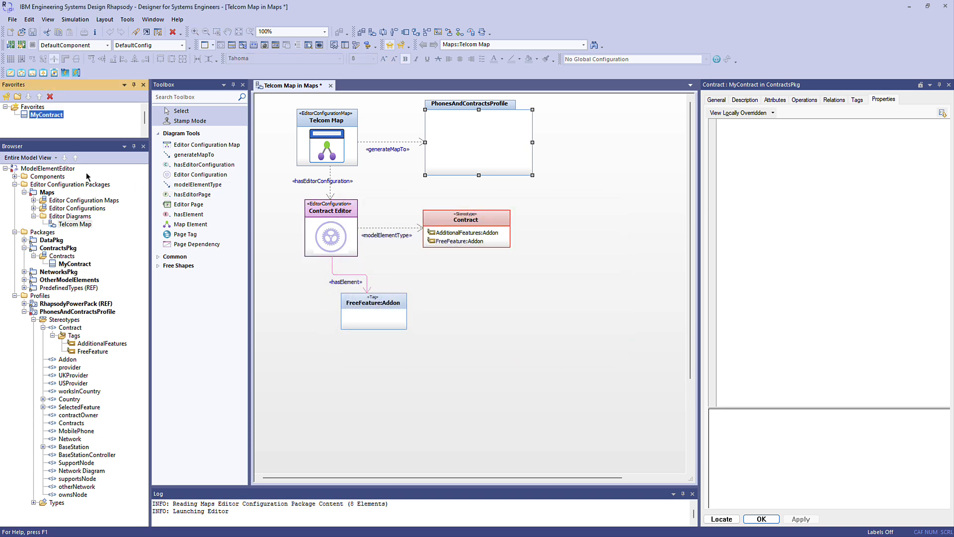
Disable the ModelElementEditor project's AddUnmappedTagsToTab property and check MyContract in the Power Pack Model Element Editor
click(55, 168)
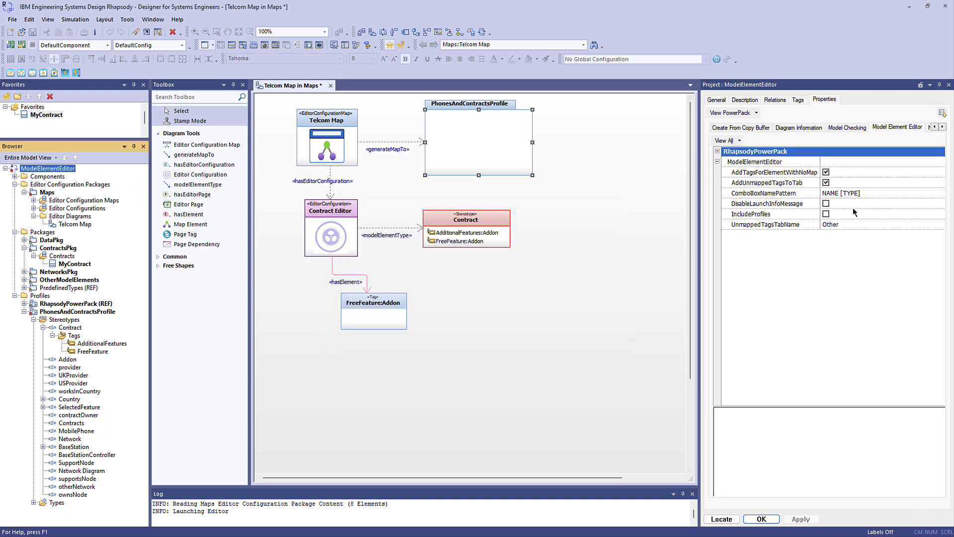
click(826, 182)
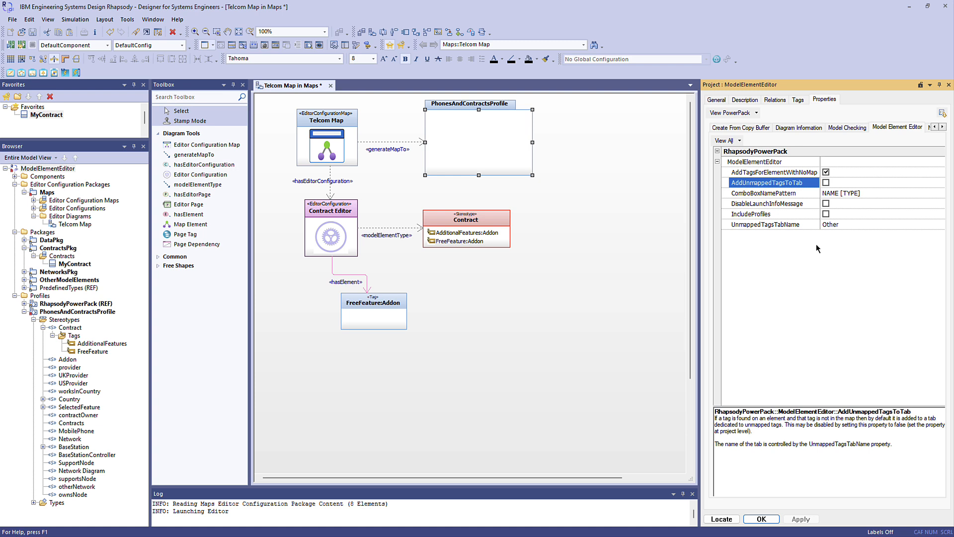
click(42, 115)
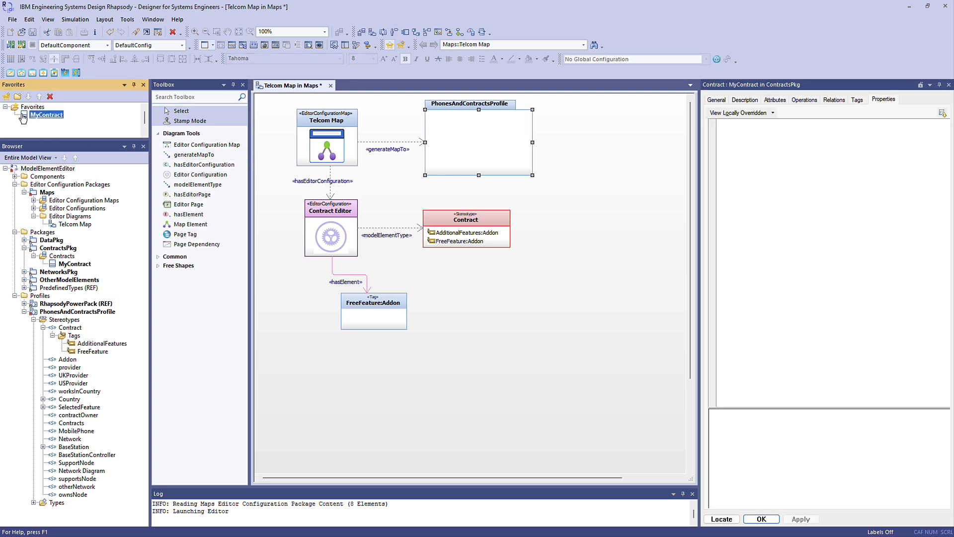
click(10, 73)
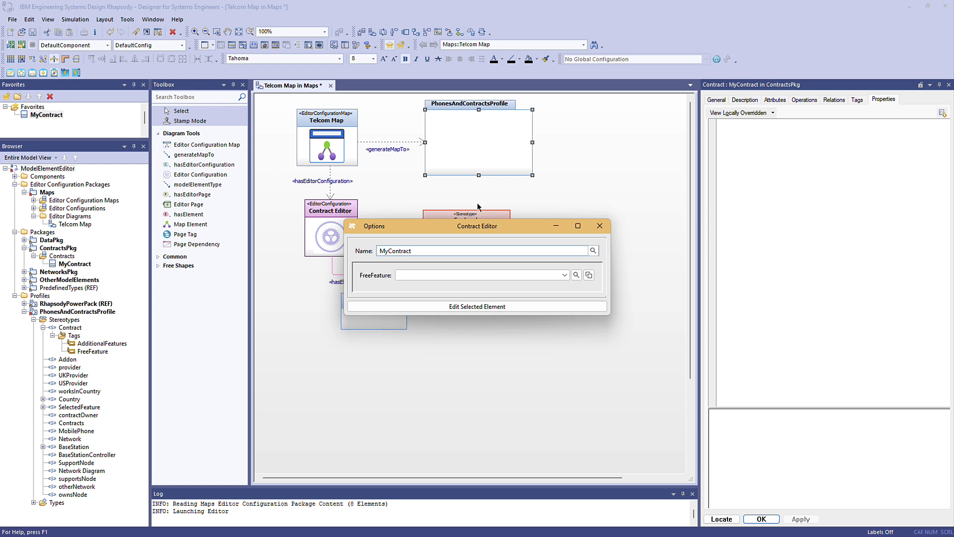
click(600, 227)
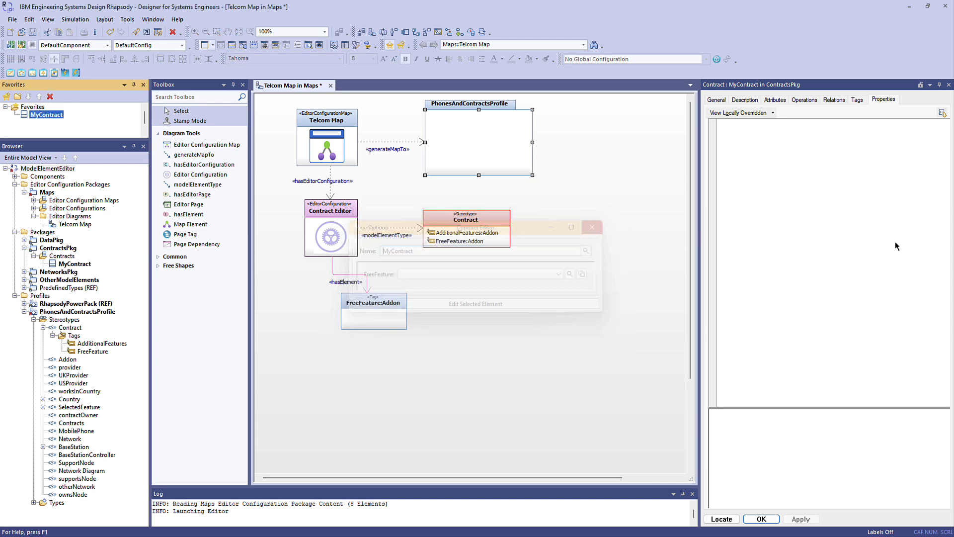
Add two editor pages named Simple and Advanced side by side below Contract Editor in the Telcom Map diagram
click(187, 204)
click(310, 367)
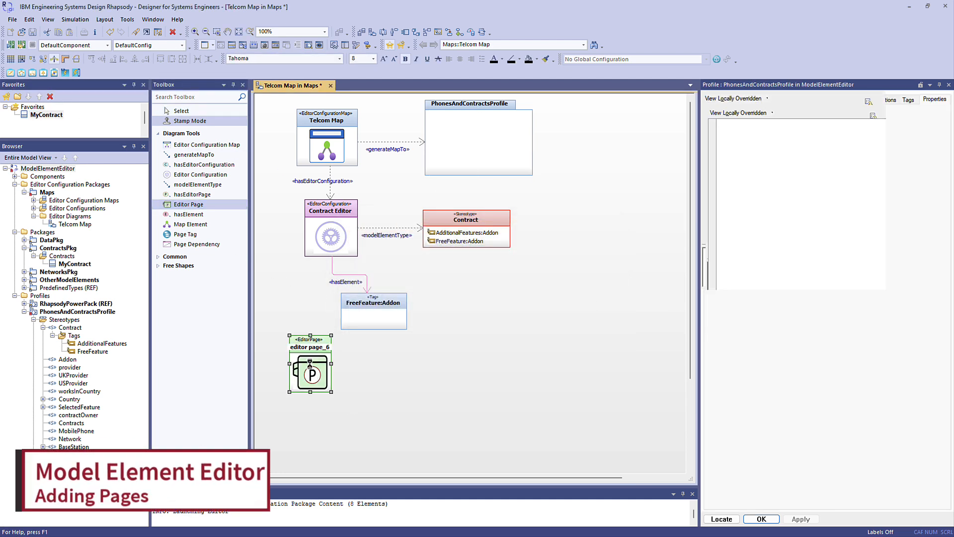
text(Simple)
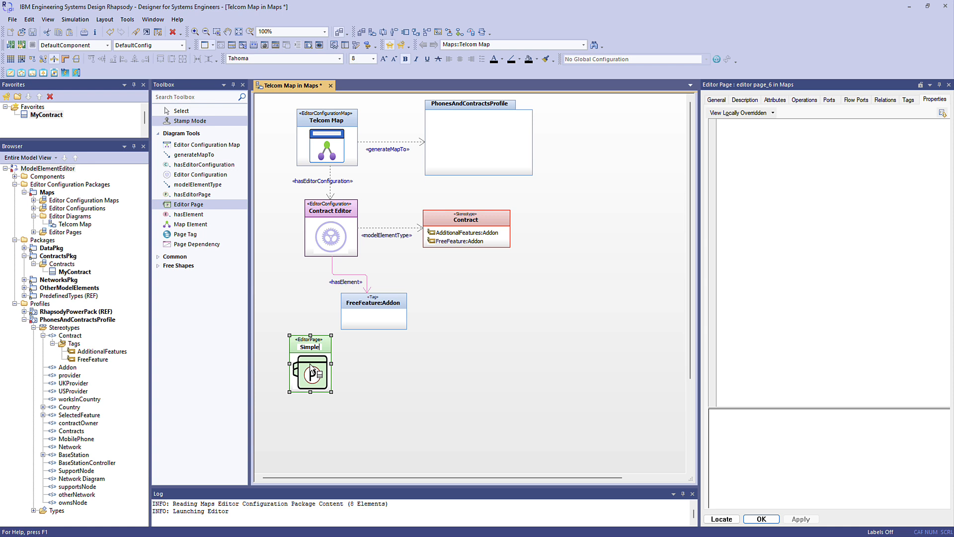
click(364, 372)
text(Ad)
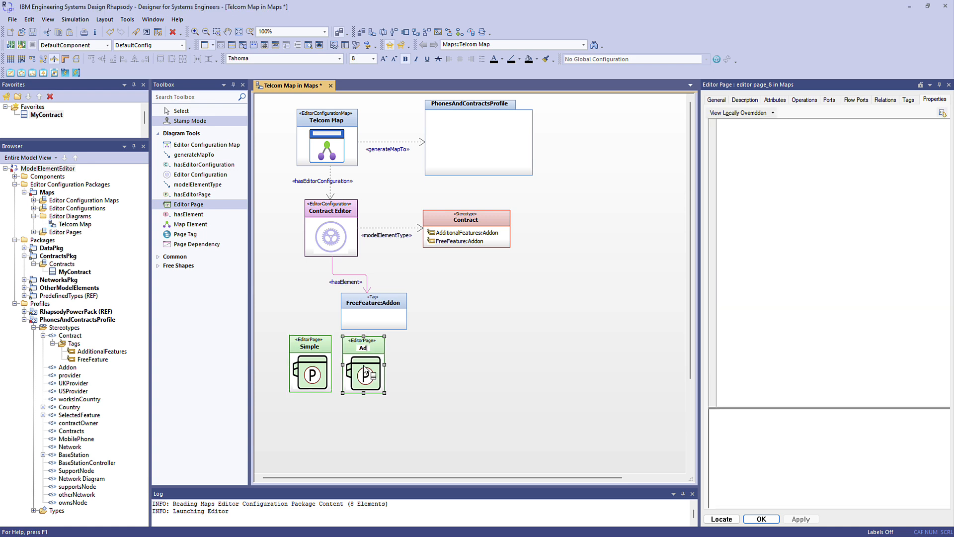
text(vanced)
key(Return)
key(Escape)
Move the FreeFeature tag to the right of the editor pages and reattach its hasElement link's source to the Simple page
drag(398, 321, 487, 364)
click(332, 273)
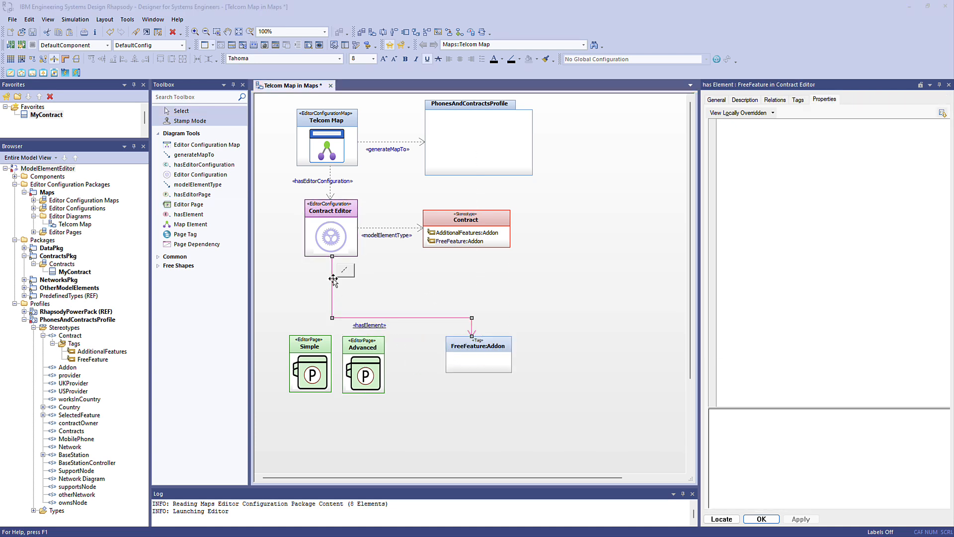
drag(333, 257, 310, 376)
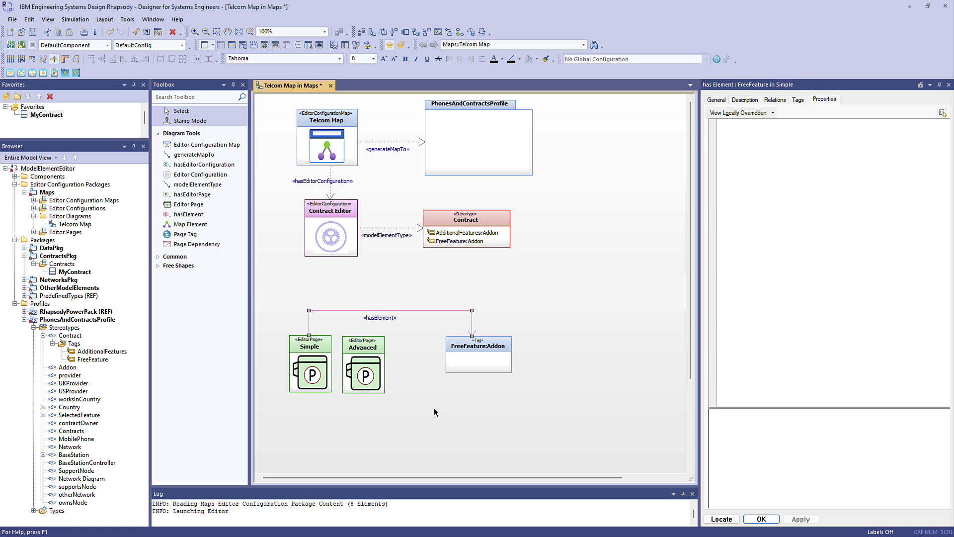
Add the Contract stereotype's AdditionalFeatures tag below the FreeFeature tag and draw a hasElement link to it from the Advanced page
drag(122, 354, 441, 434)
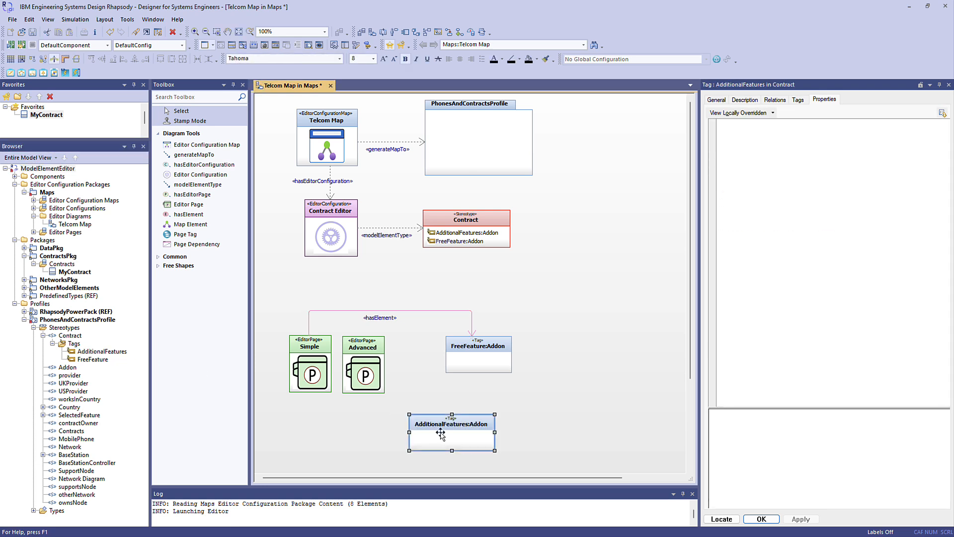
click(188, 214)
click(363, 383)
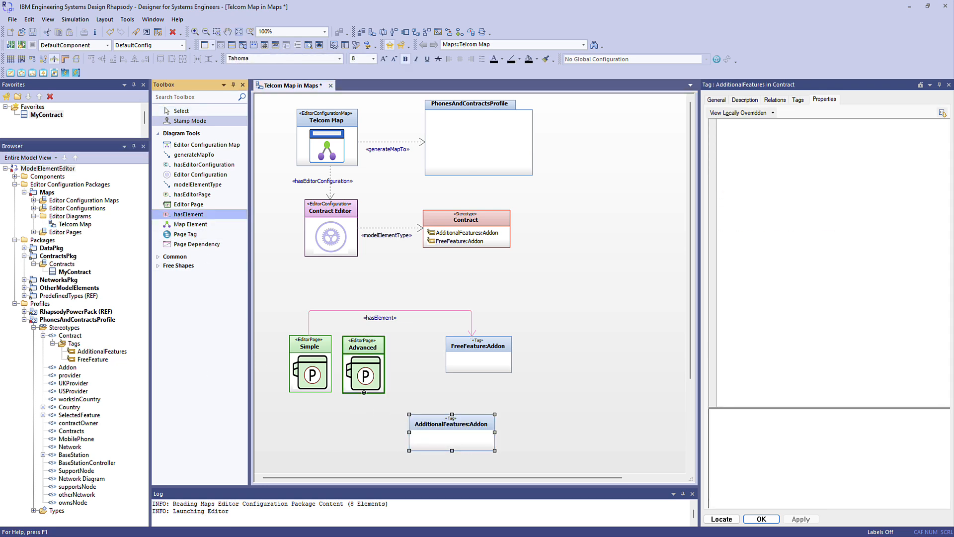
click(417, 434)
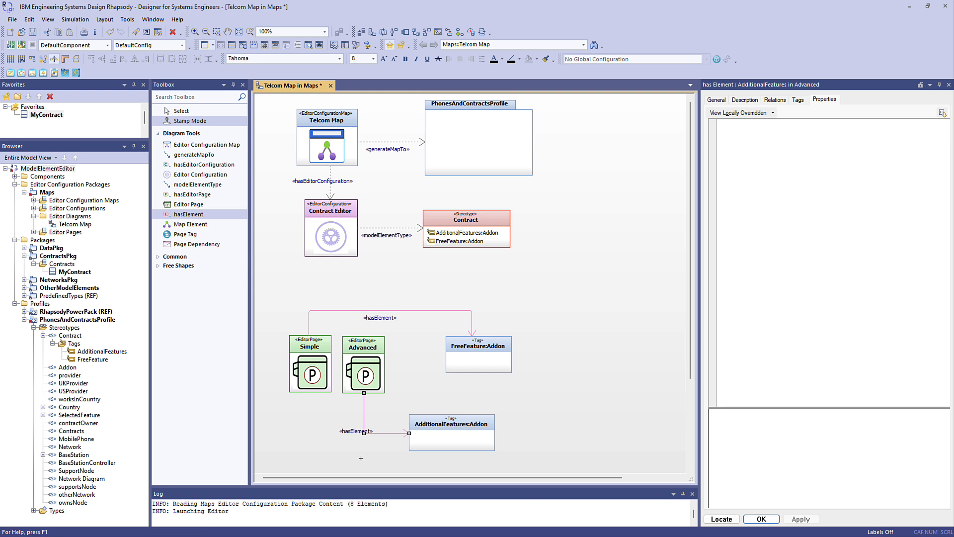
Draw hasEditorPage links from Contract Editor to the Simple and Advanced editor pages
click(194, 195)
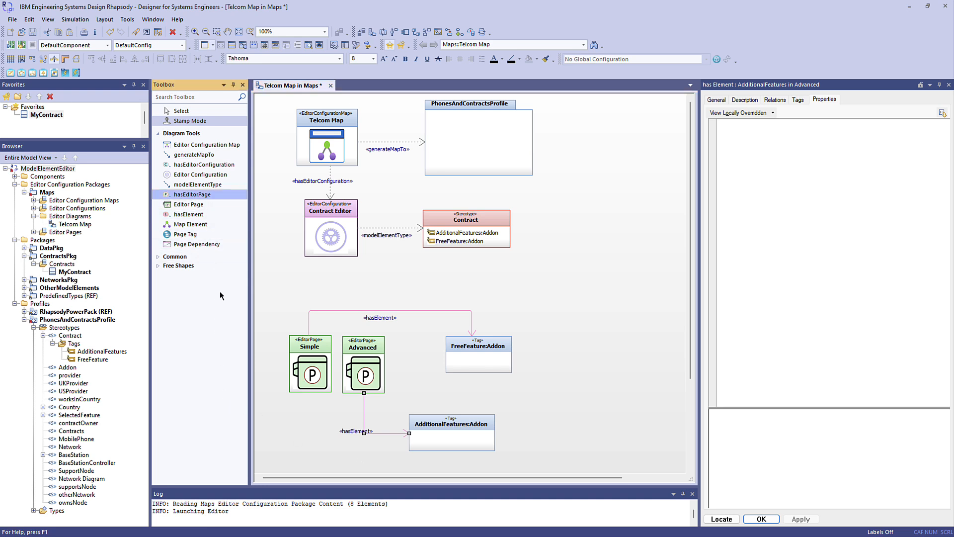
click(314, 256)
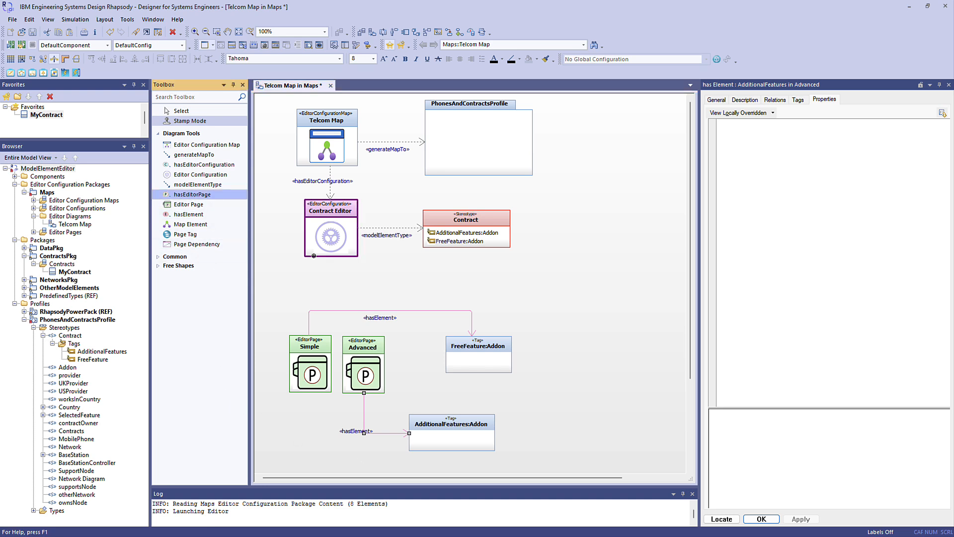
click(298, 336)
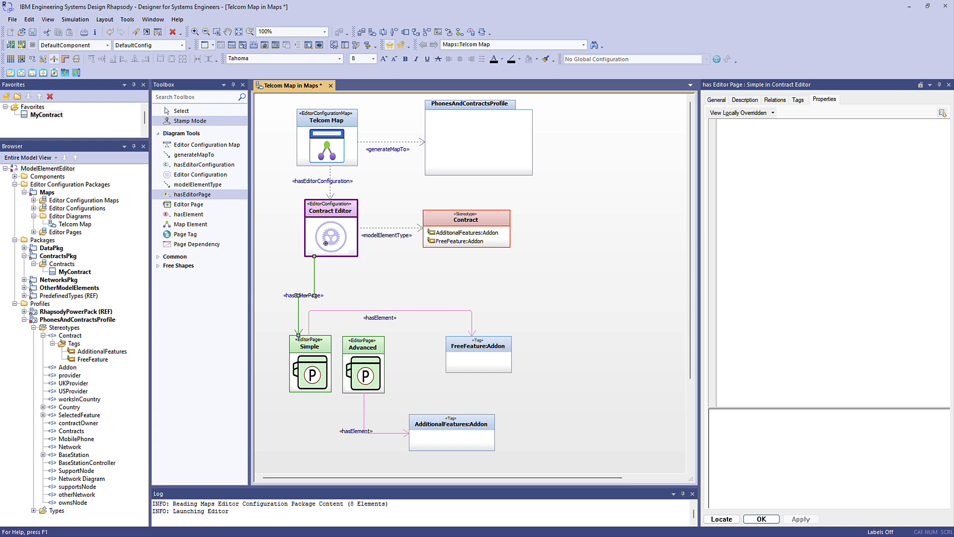
click(326, 247)
click(356, 339)
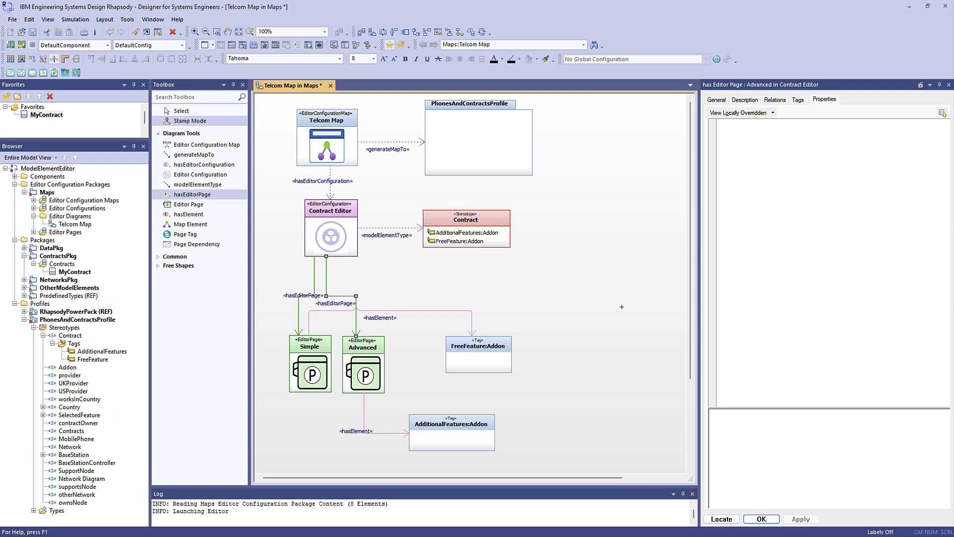
Reapply the Telcom Map with the Power Pack Model Element Editor, replacing the existing content and suppressing the overwrite question for this map
right_click(332, 143)
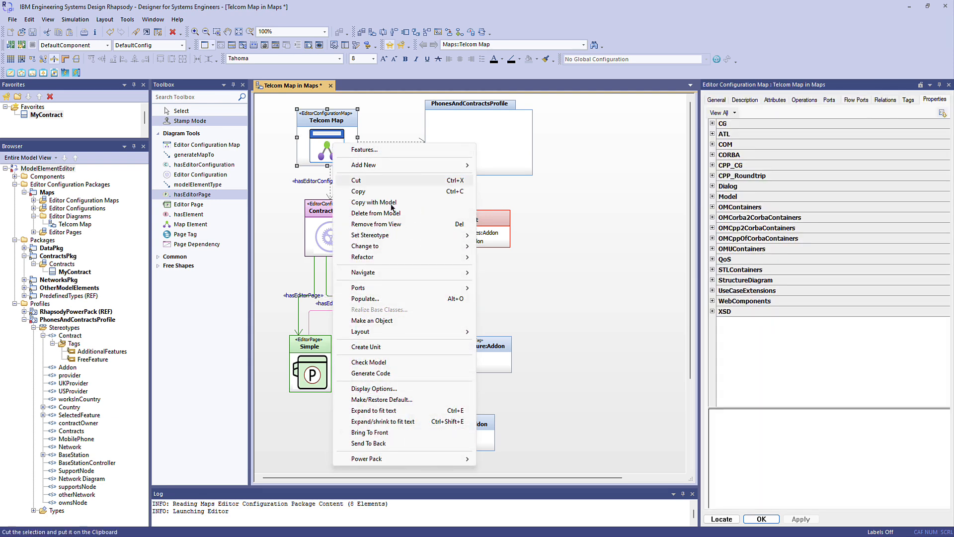
mouse_move(422, 458)
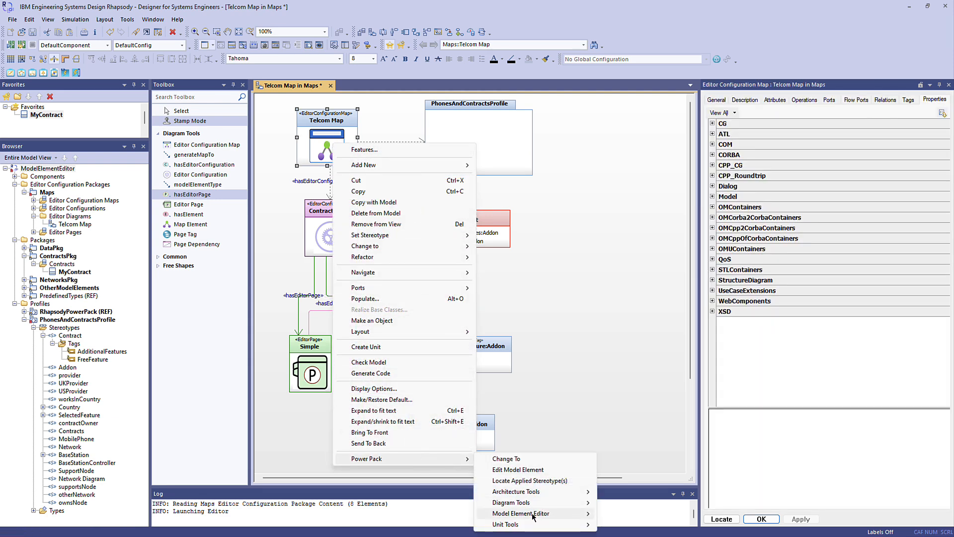
mouse_move(521, 513)
click(628, 514)
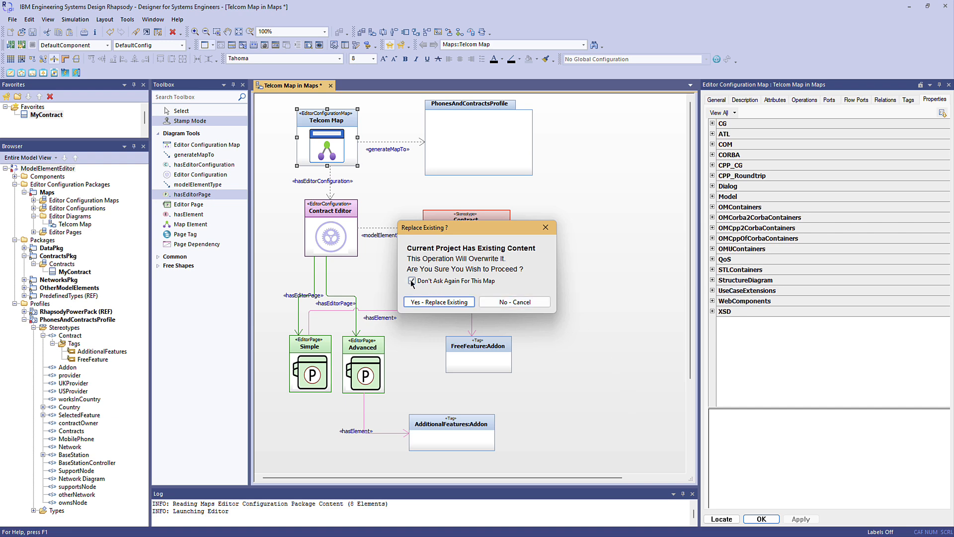
click(424, 302)
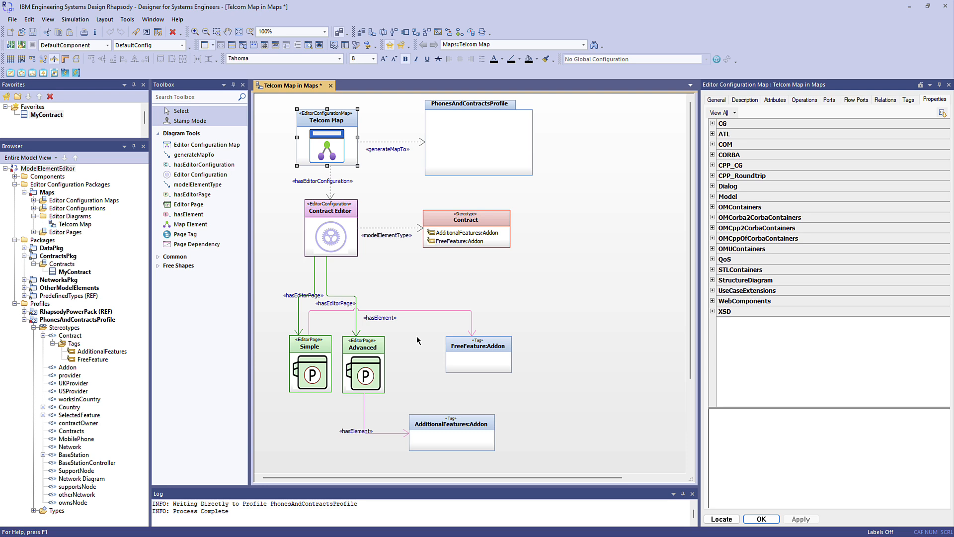
Open MyContract in the Model Element Editor, review its Simple and Advanced pages, and close the editor
click(45, 115)
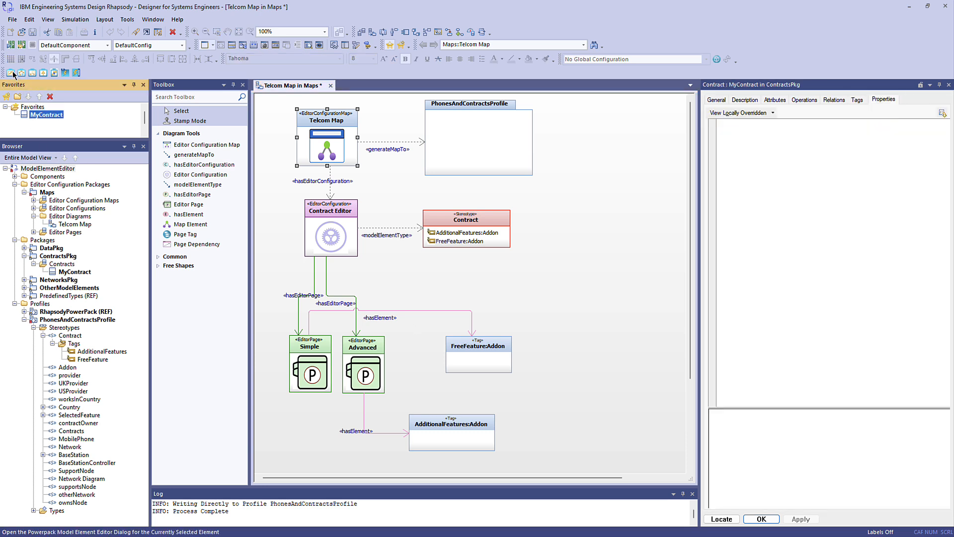
click(11, 73)
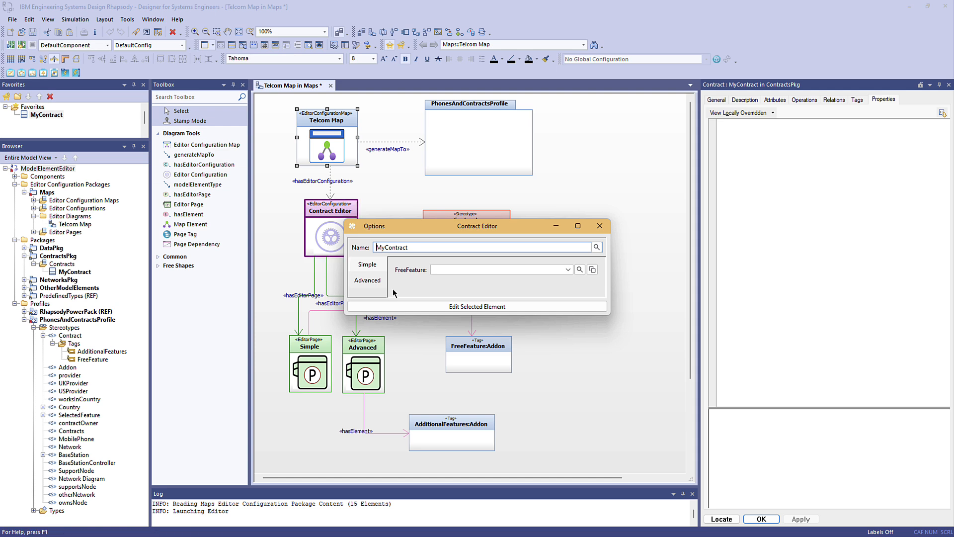
click(367, 280)
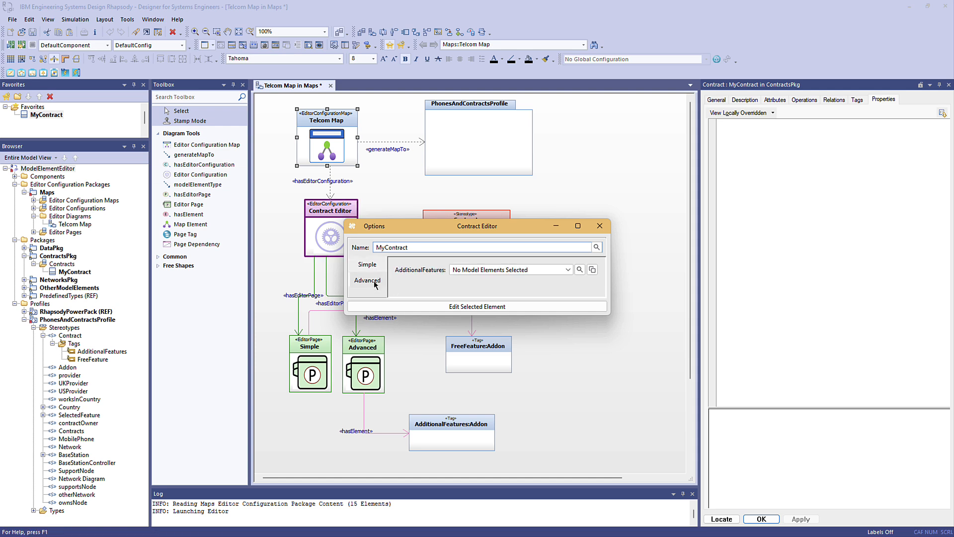
click(598, 227)
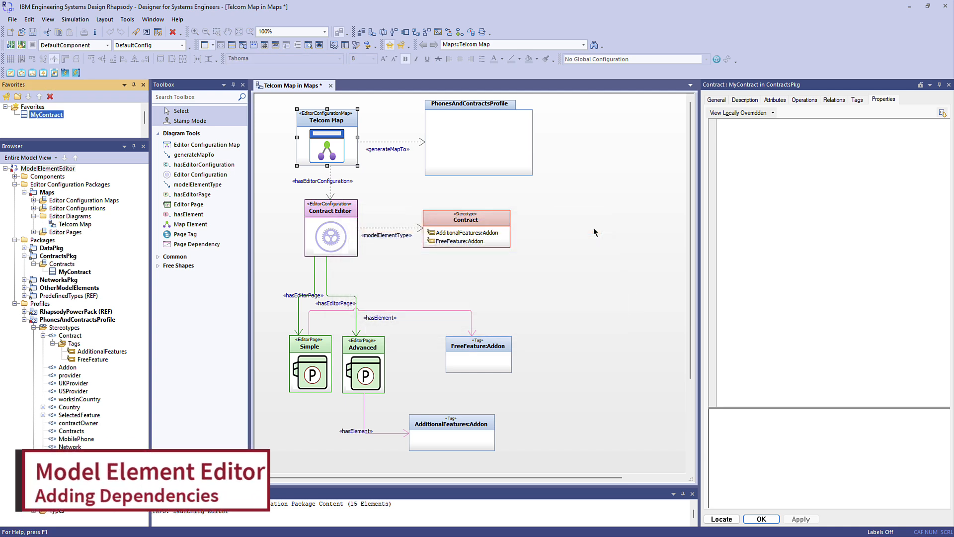
Examine the worksInCountry stereotype's Targets property and its general settings in PhonesAndContractsProfile
click(81, 400)
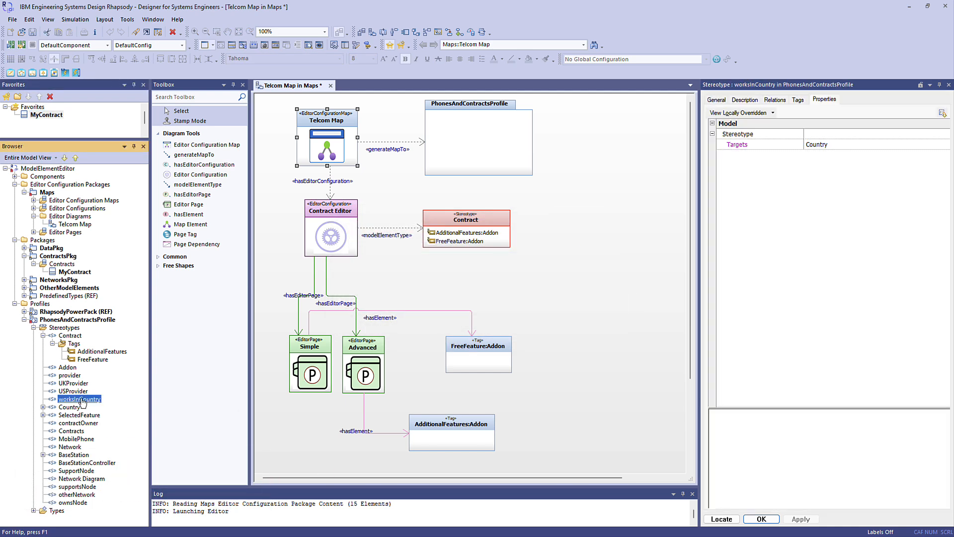
click(717, 99)
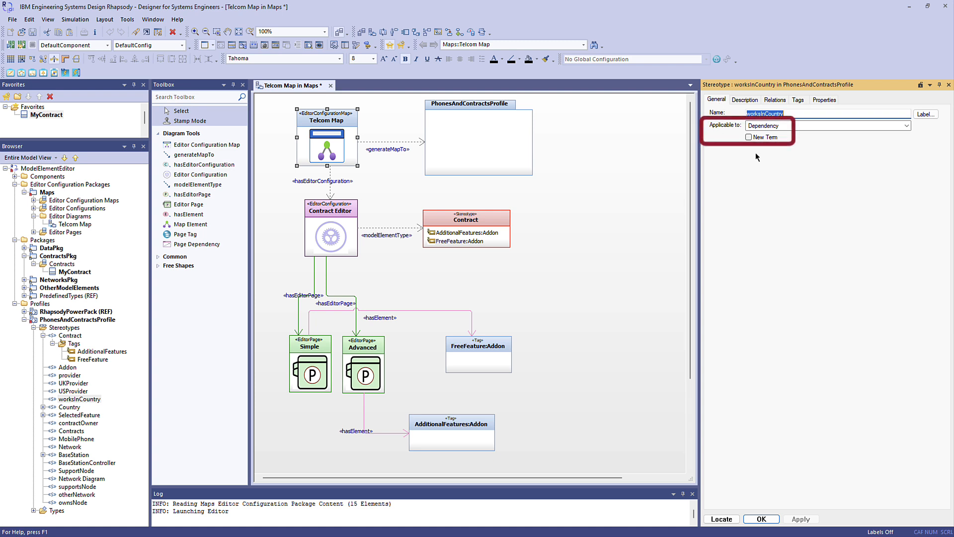
Place the worksInCountry stereotype on the Telcom Map diagram and draw a hasElement link to it from the Advanced editor page
click(821, 101)
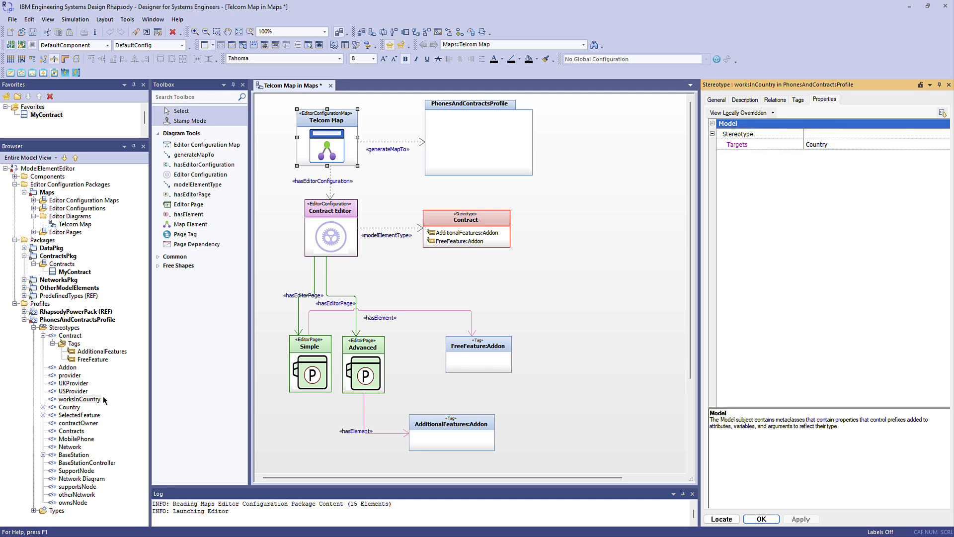
drag(92, 401, 547, 396)
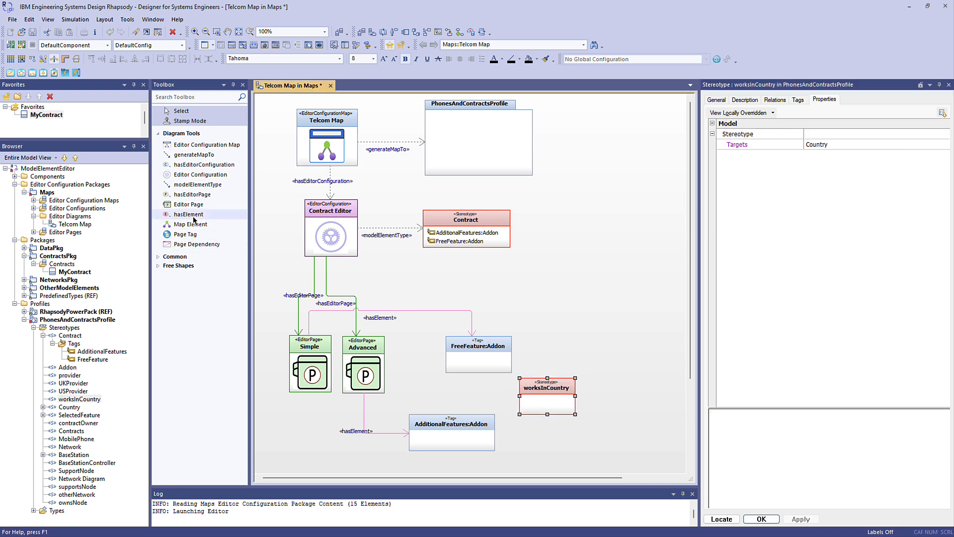
click(188, 214)
click(378, 385)
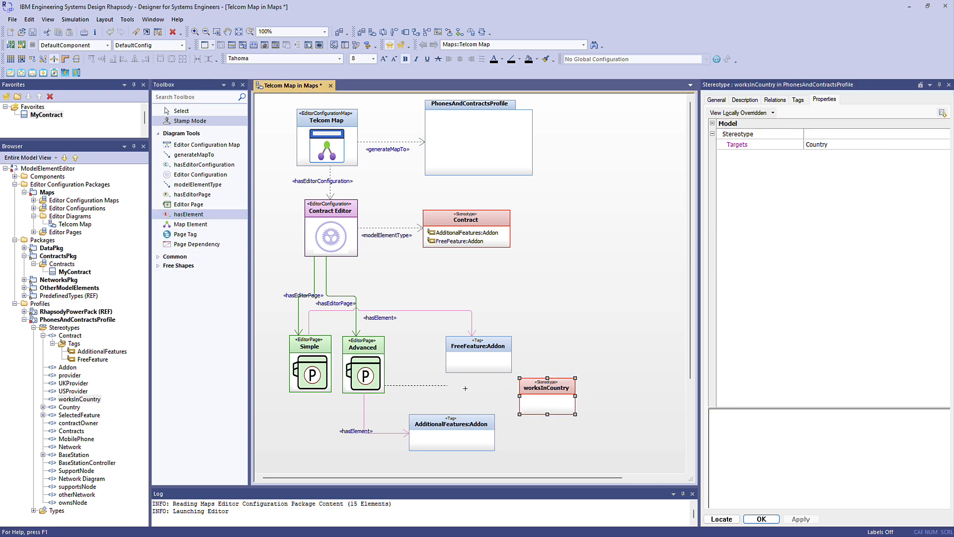
click(531, 388)
Apply the Telcom Map with the Power Pack Model Element Editor to include the worksInCountry link
right_click(333, 159)
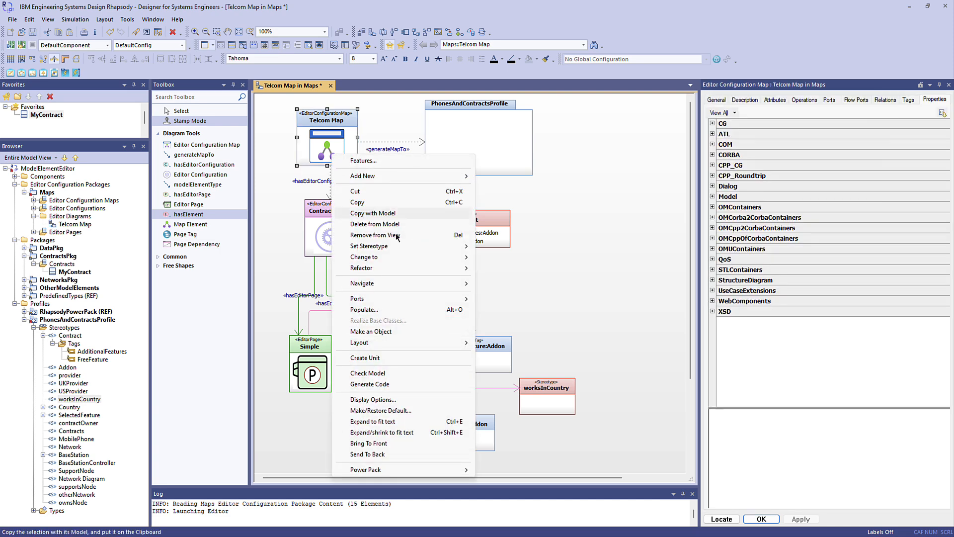
mouse_move(443, 465)
mouse_move(556, 458)
click(623, 458)
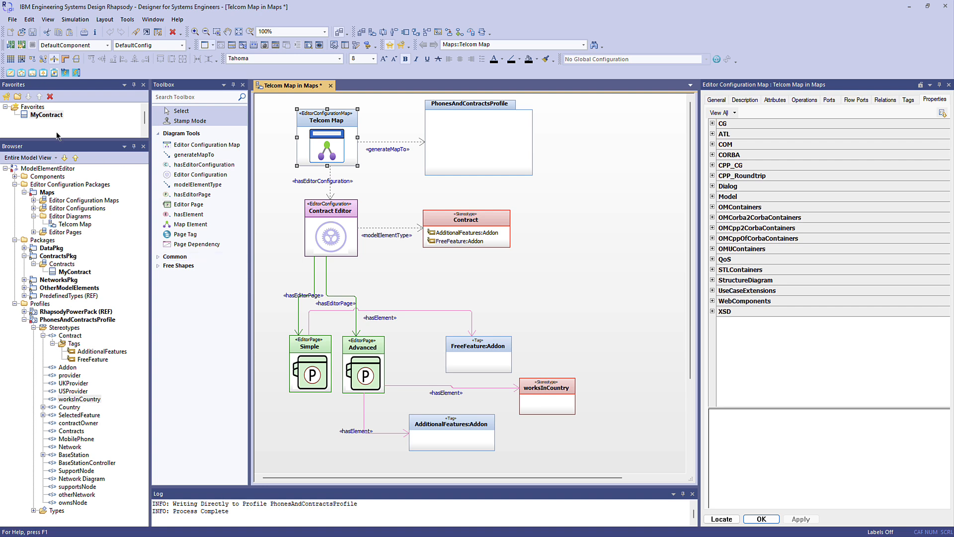
Open MyContract in the Model Element Editor, set worksInCountry to England on the Advanced page, and close the editor
click(29, 118)
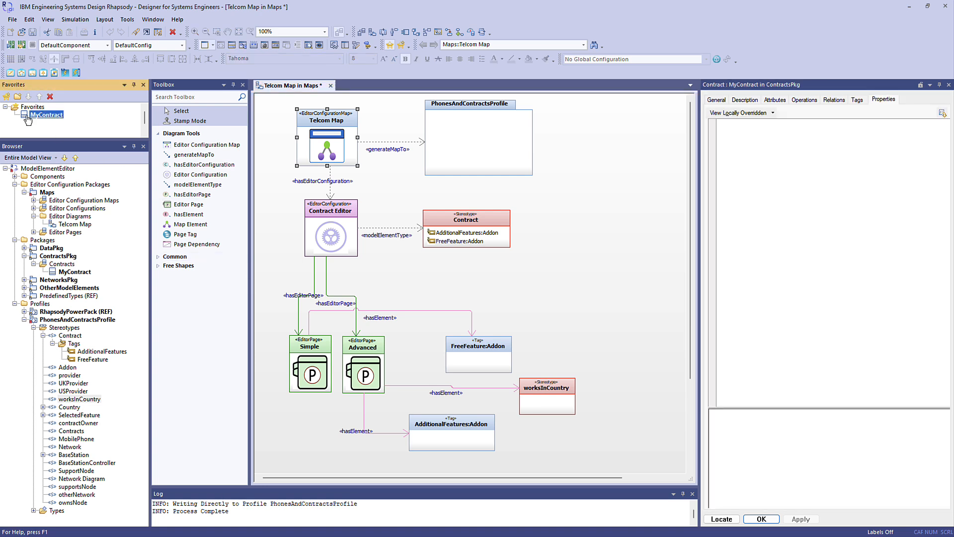
click(10, 74)
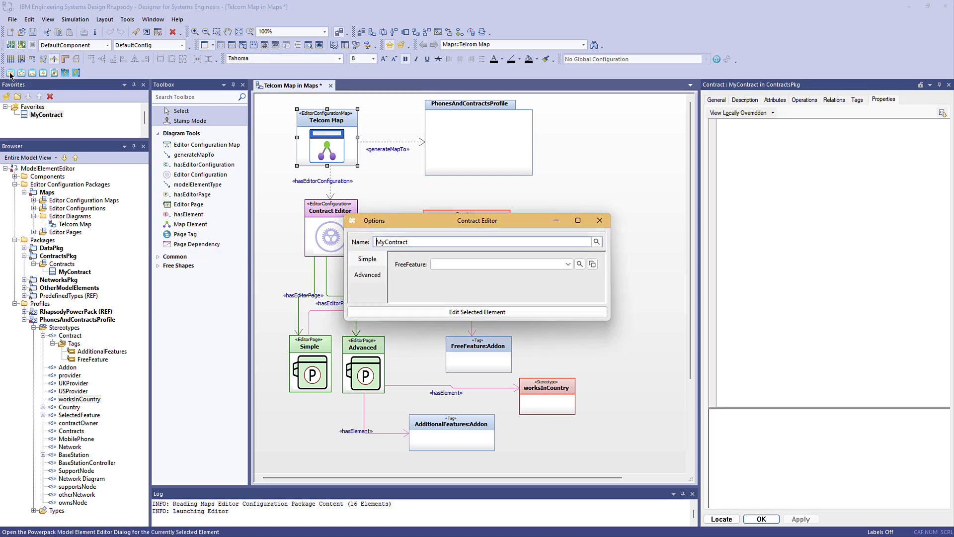
click(370, 275)
click(505, 286)
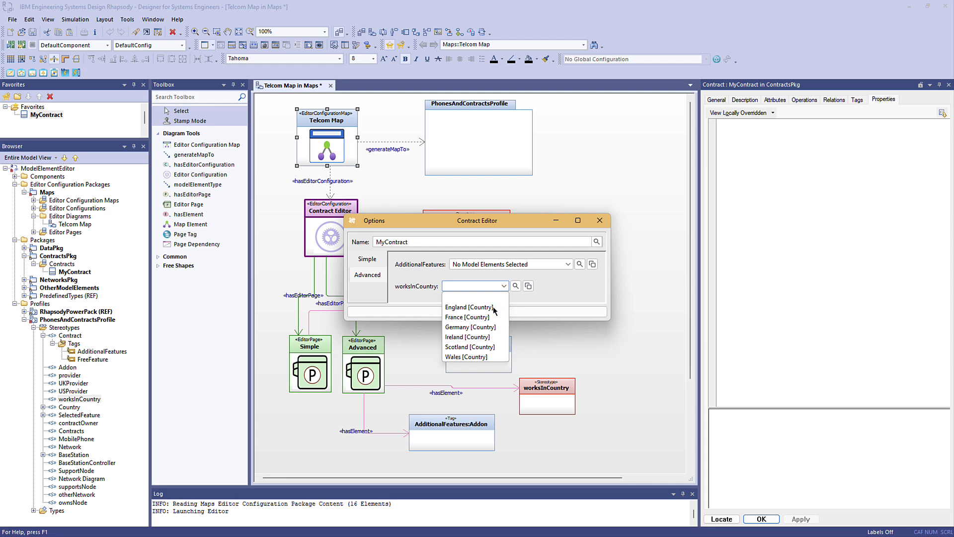
click(495, 309)
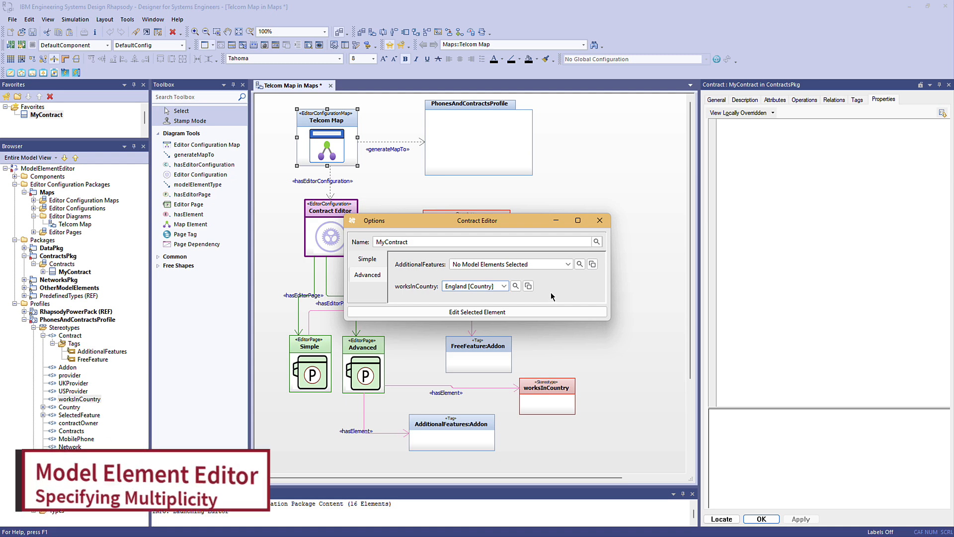
click(599, 221)
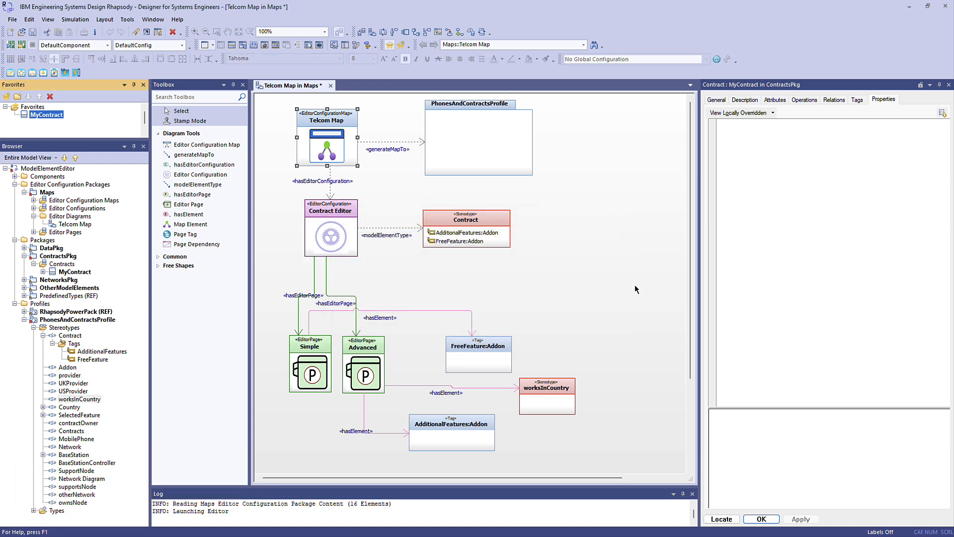
Set the multiplicity tag of the hasElement link from Advanced to worksInCountry to 3 and apply the change
click(511, 388)
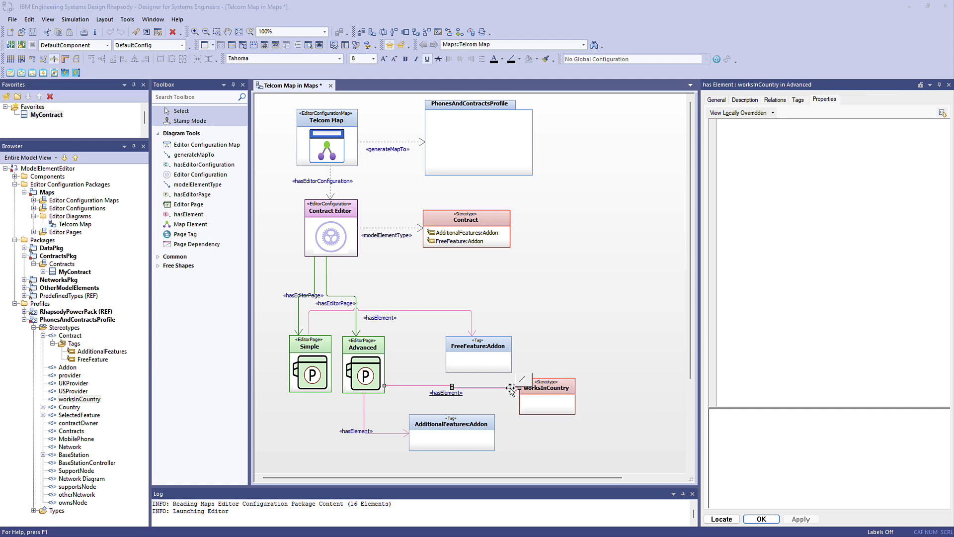
click(798, 100)
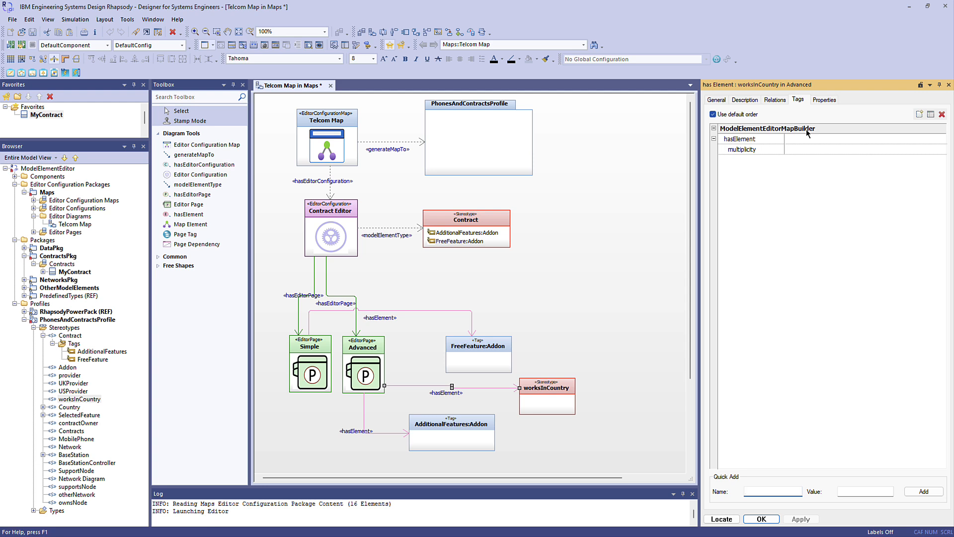
click(795, 147)
text(3)
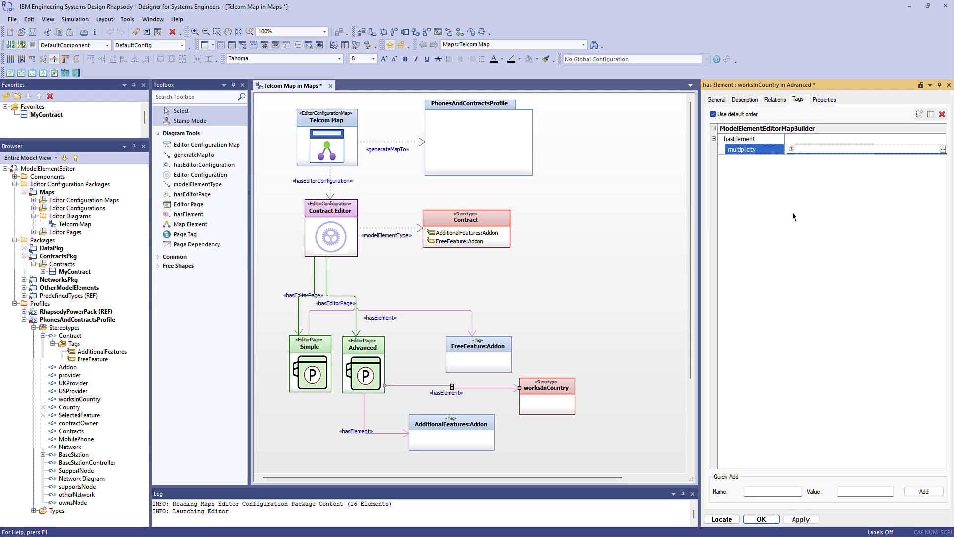
click(792, 212)
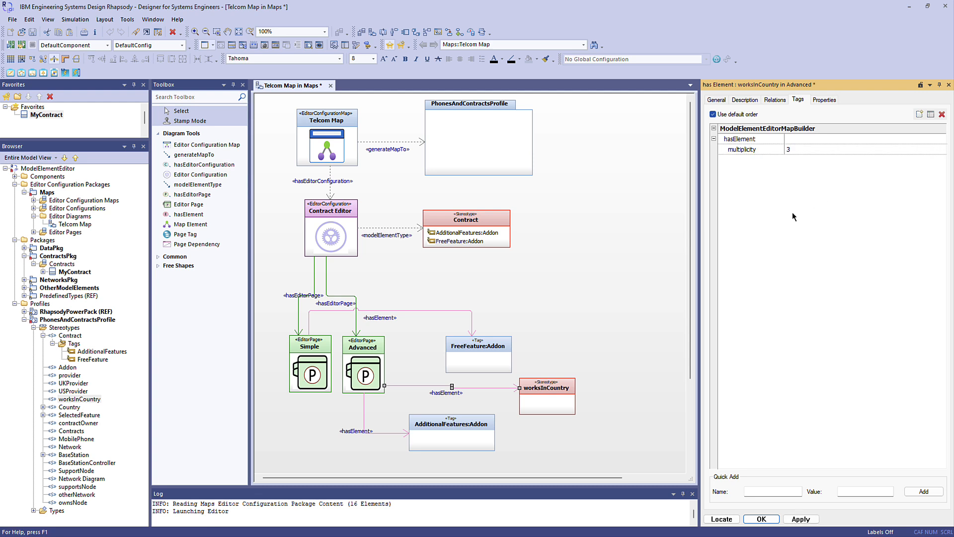
click(801, 519)
Reapply the Telcom Map with the Power Pack Model Element Editor to write the multiplicity setting to the profile
click(332, 147)
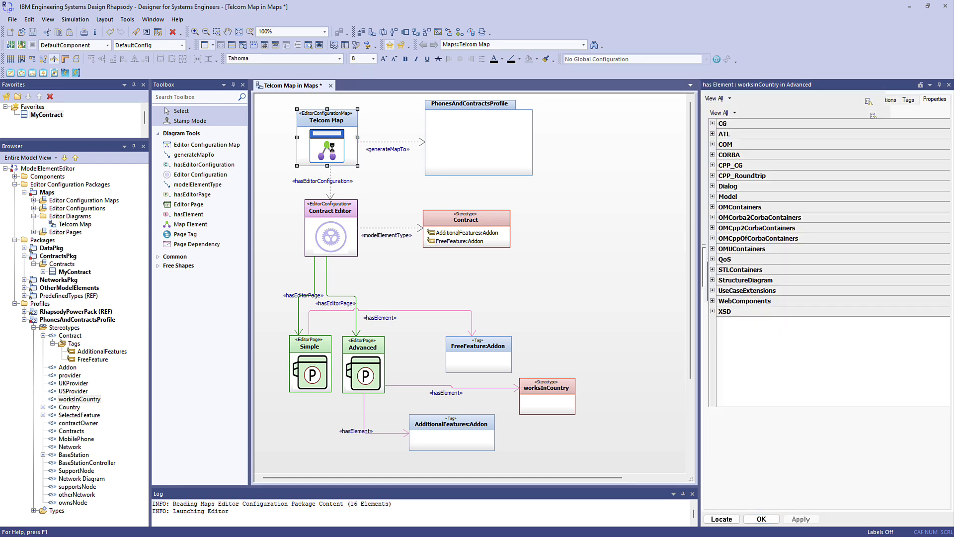
right_click(332, 147)
mouse_move(422, 463)
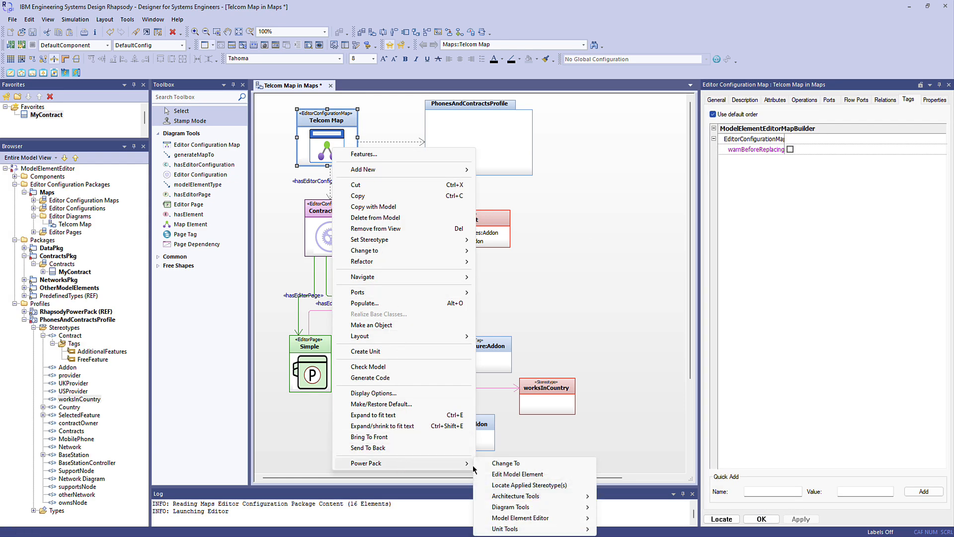
mouse_move(547, 520)
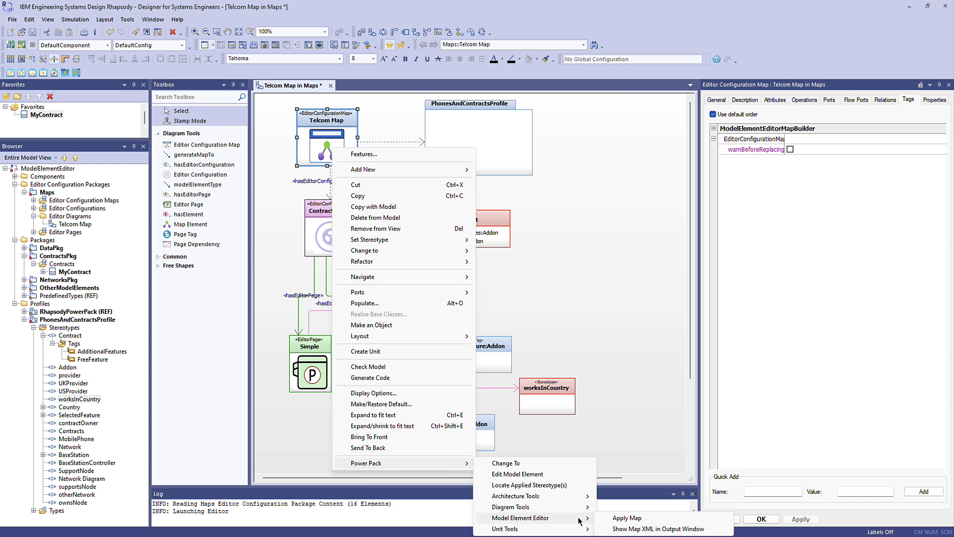
click(624, 517)
Reopen MyContract in the Model Element Editor and add France and Germany to worksInCountry on the Advanced page
click(46, 115)
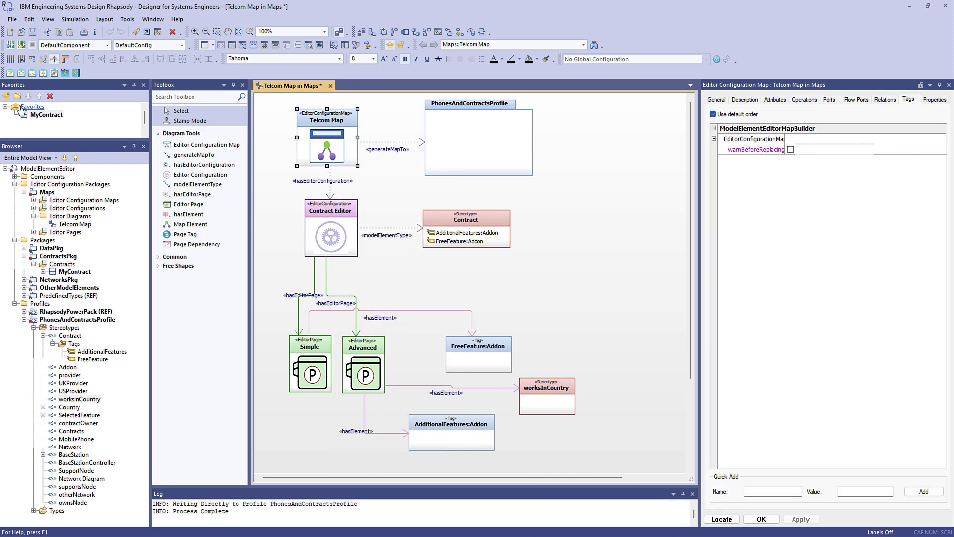
click(10, 75)
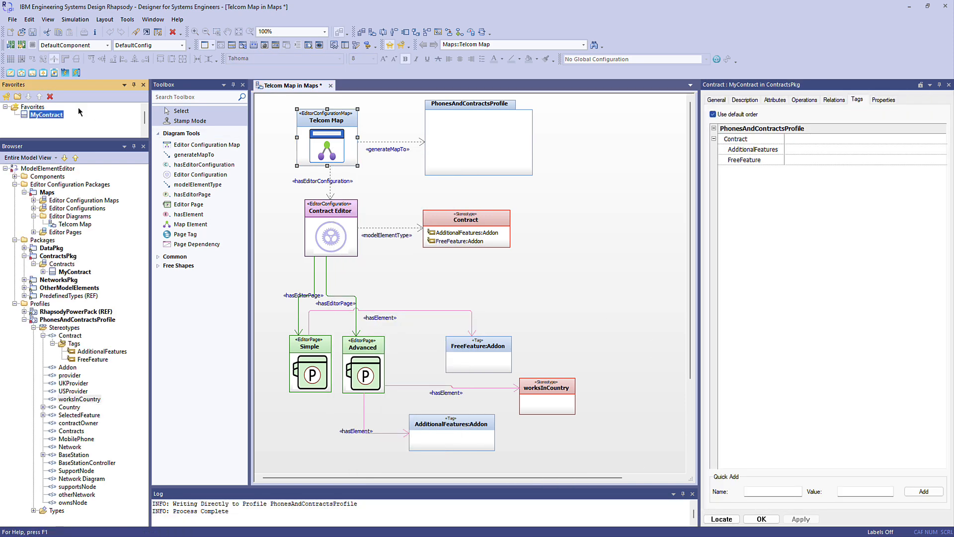
click(372, 276)
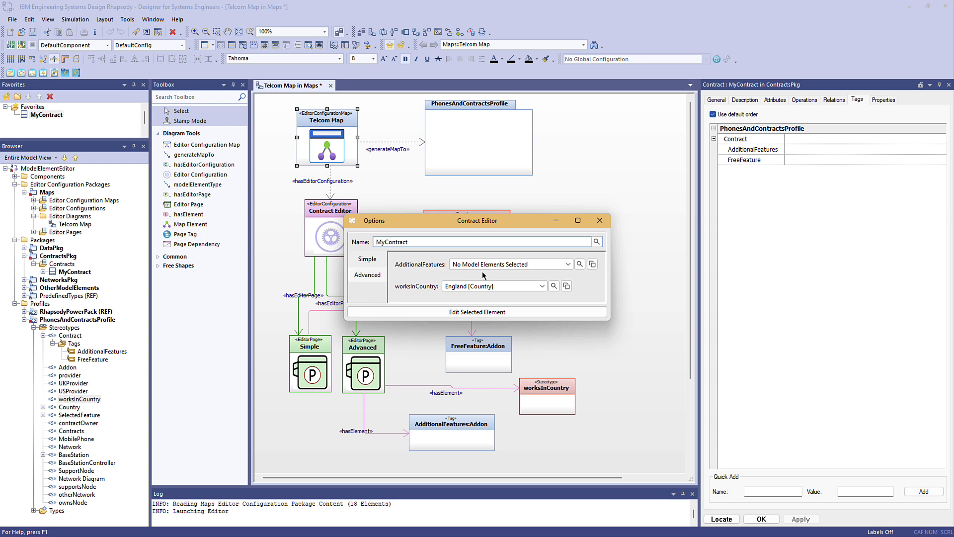
click(541, 286)
click(447, 308)
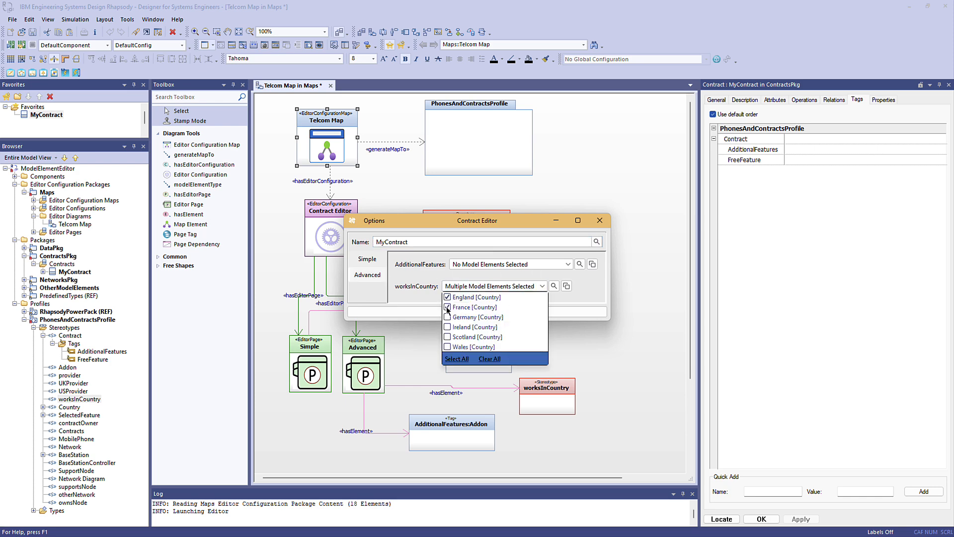
click(448, 317)
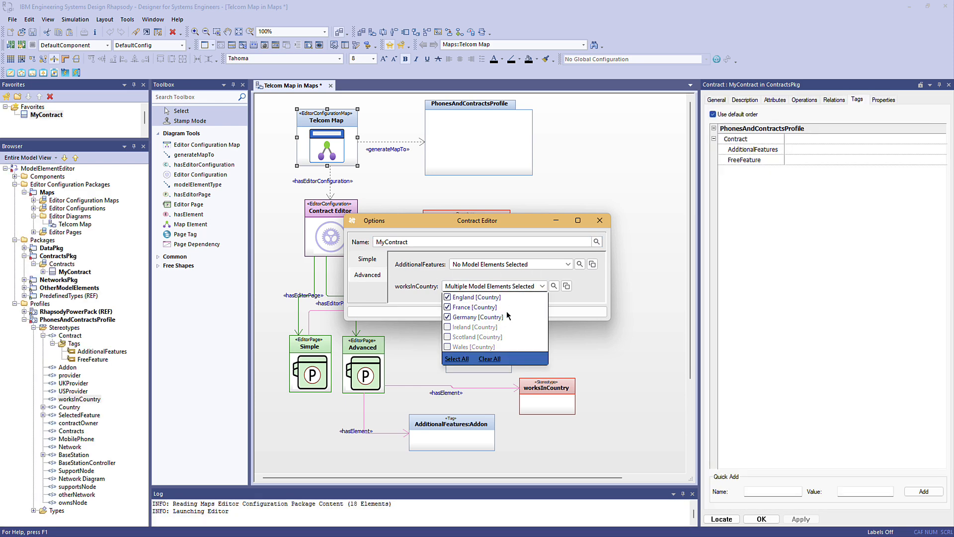